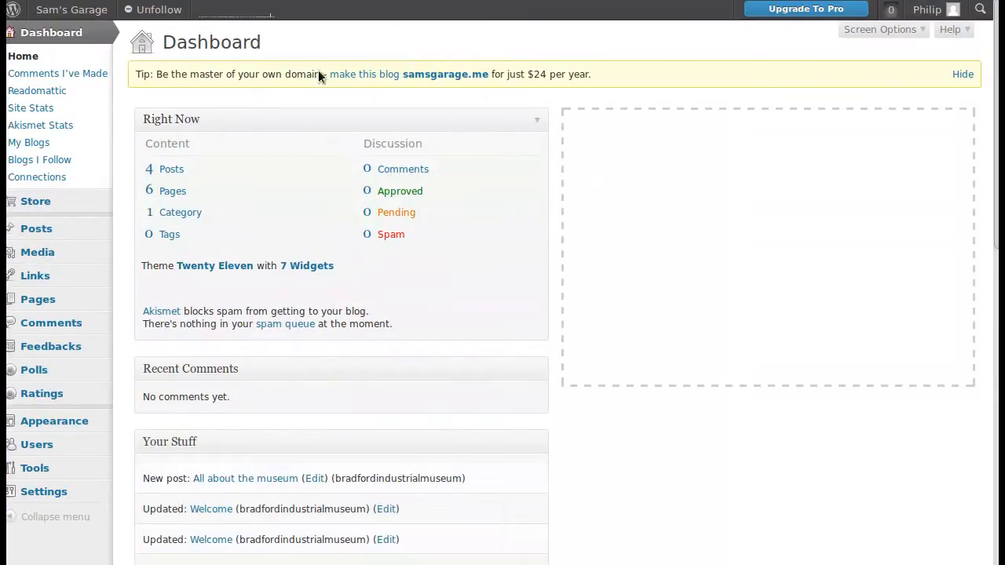
- Open the Sam's Garage public site and look through the Servicing page's sidebar content down to the countdown
{"action": "right_click", "coordinate": [114, 9]}
{"action": "left_click", "coordinate": [136, 22]}
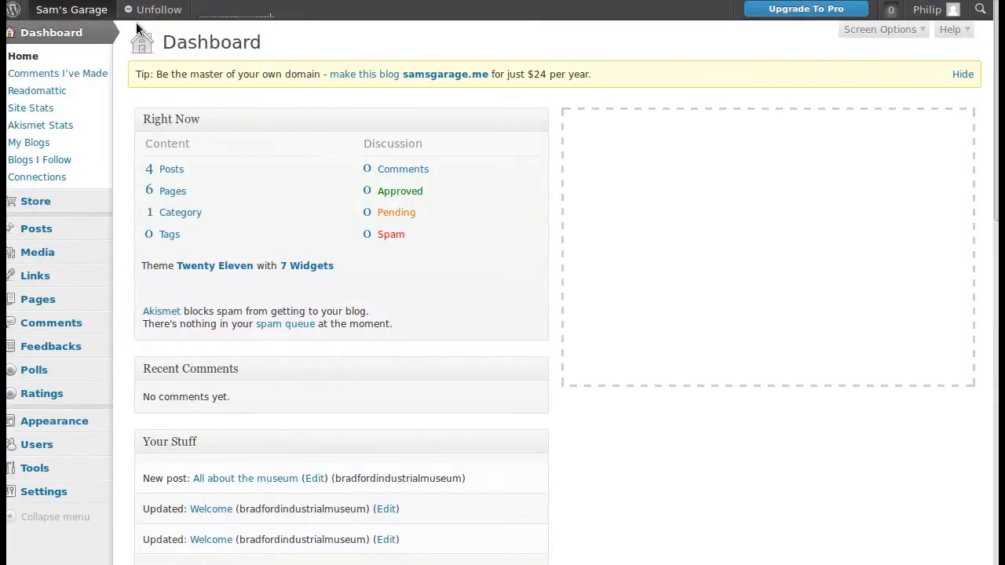
{"action": "key", "text": "ctrl+Tab"}
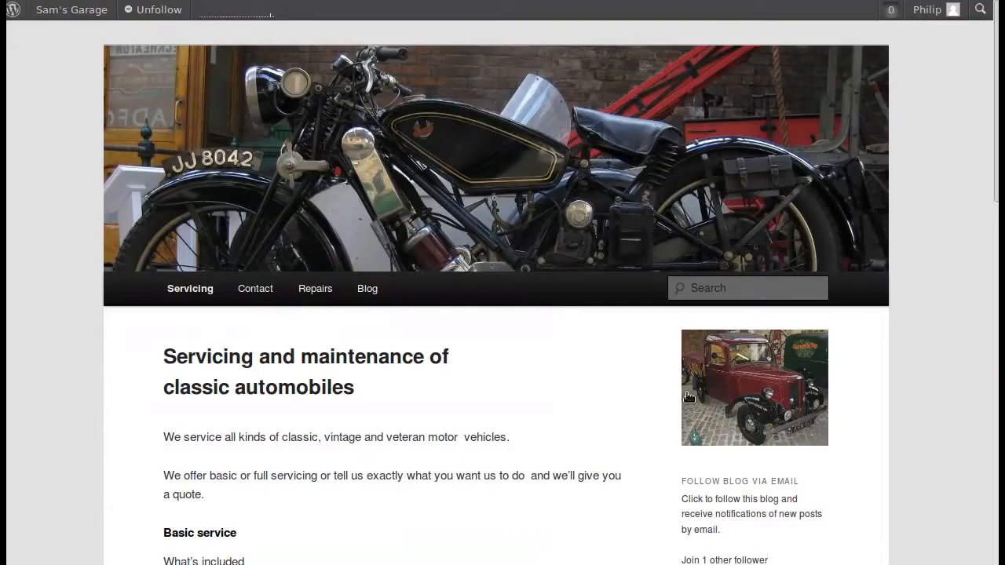
{"action": "scroll", "coordinate": [785, 372], "scroll_direction": "down", "scroll_amount": 3}
{"action": "scroll", "coordinate": [785, 372], "scroll_direction": "down", "scroll_amount": 6}
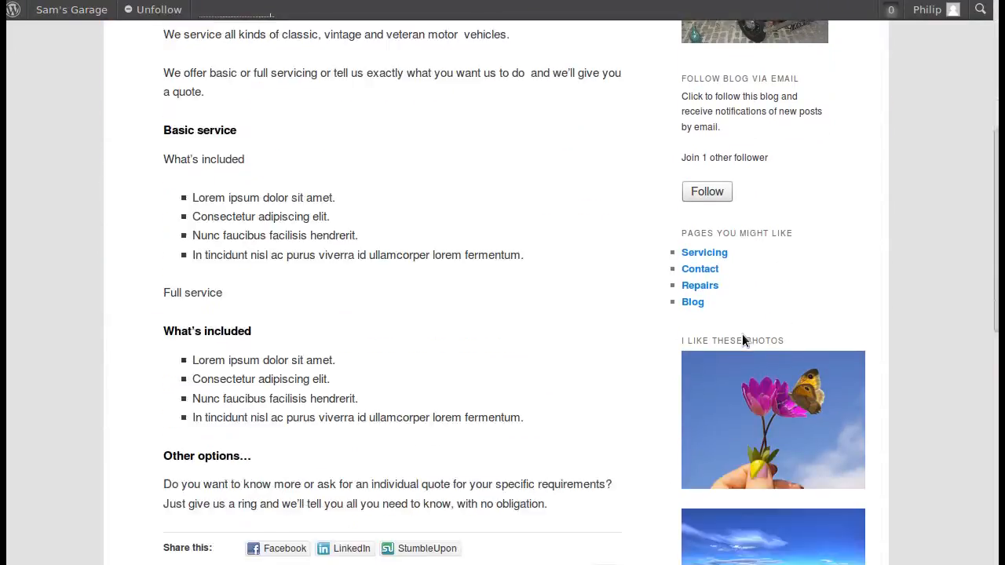
{"action": "scroll", "coordinate": [744, 339], "scroll_direction": "down", "scroll_amount": 4}
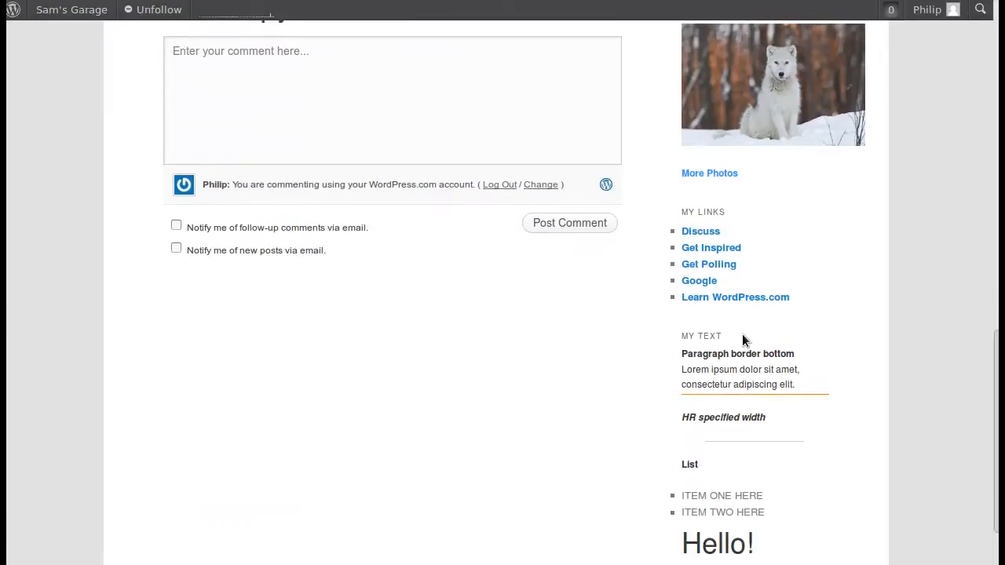
{"action": "scroll", "coordinate": [742, 337], "scroll_direction": "down", "scroll_amount": 2}
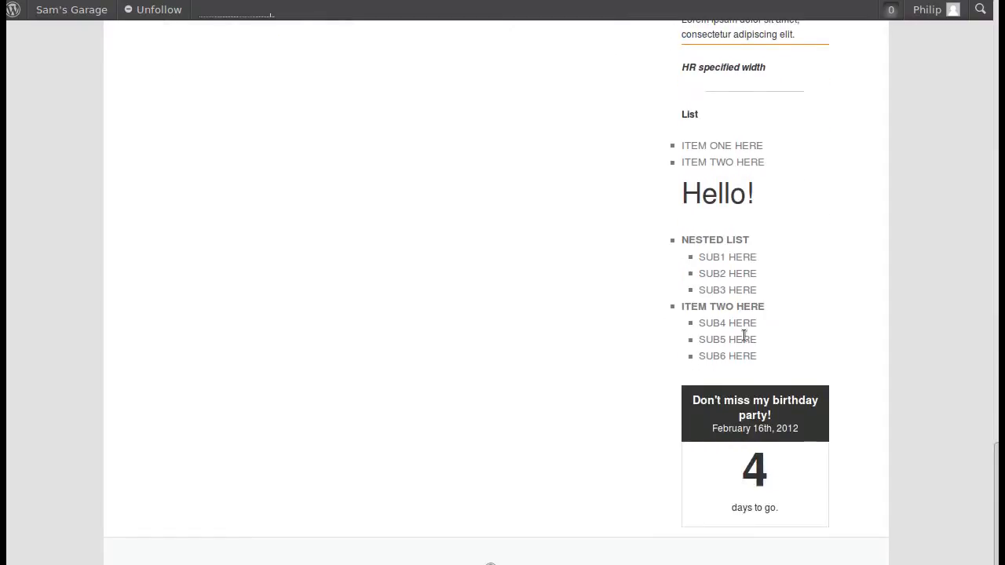
{"action": "scroll", "coordinate": [742, 338], "scroll_direction": "up", "scroll_amount": 7}
{"action": "scroll", "coordinate": [744, 339], "scroll_direction": "up", "scroll_amount": 9}
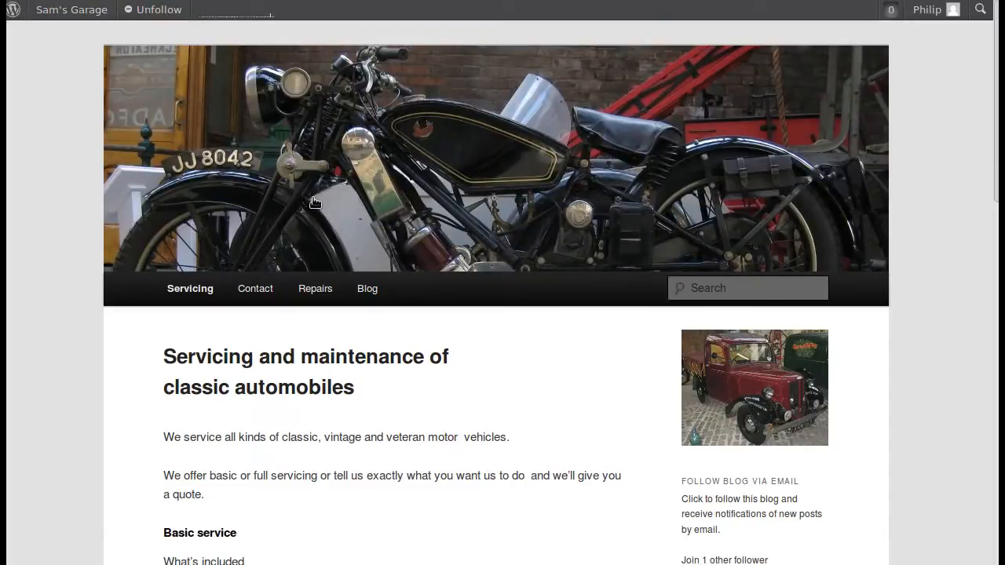
- Open the "Servicing and maintenance of classic automobiles" page for editing and update it with the Default Template
{"action": "left_click", "coordinate": [119, 10]}
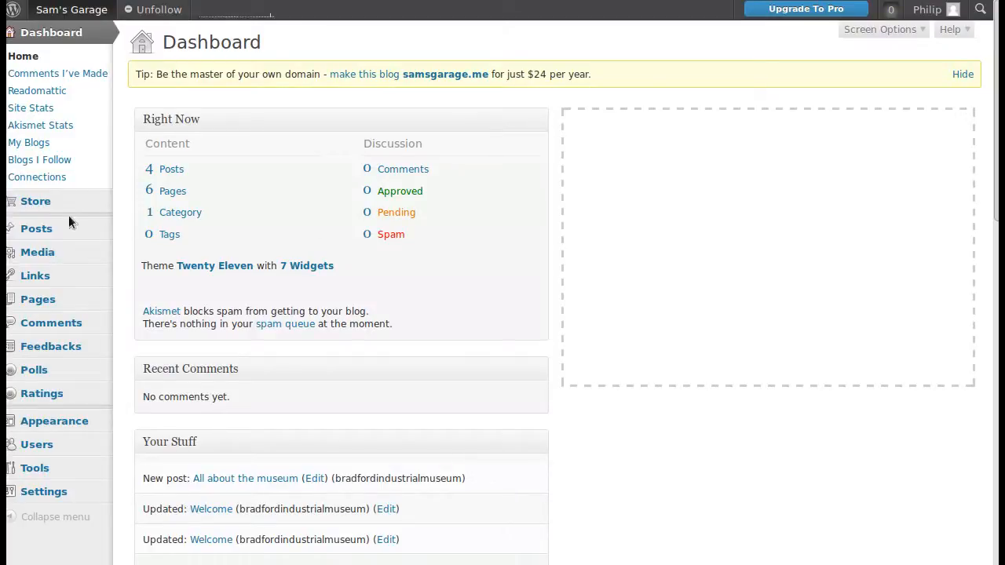
{"action": "mouse_move", "coordinate": [38, 299]}
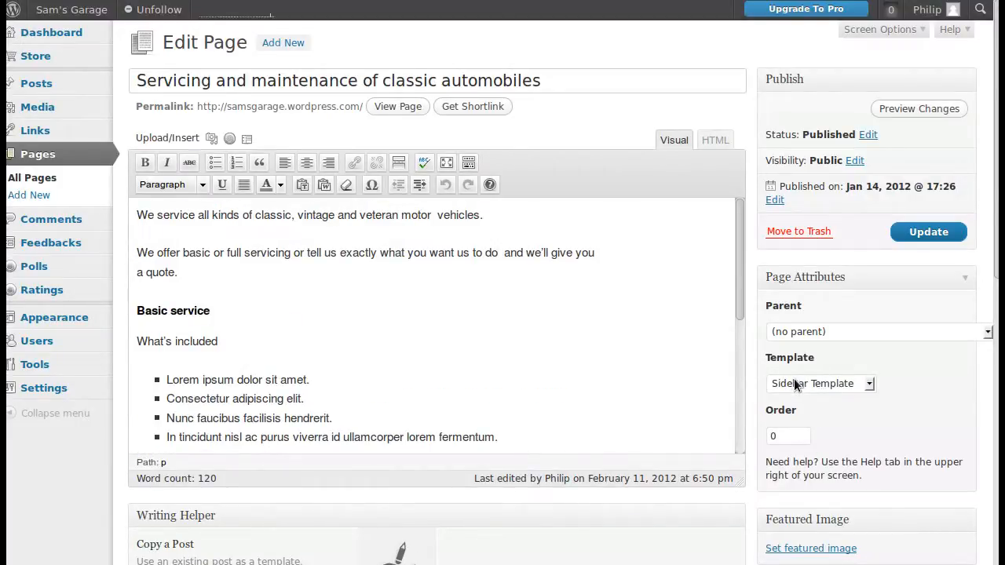
{"action": "left_click", "coordinate": [868, 384]}
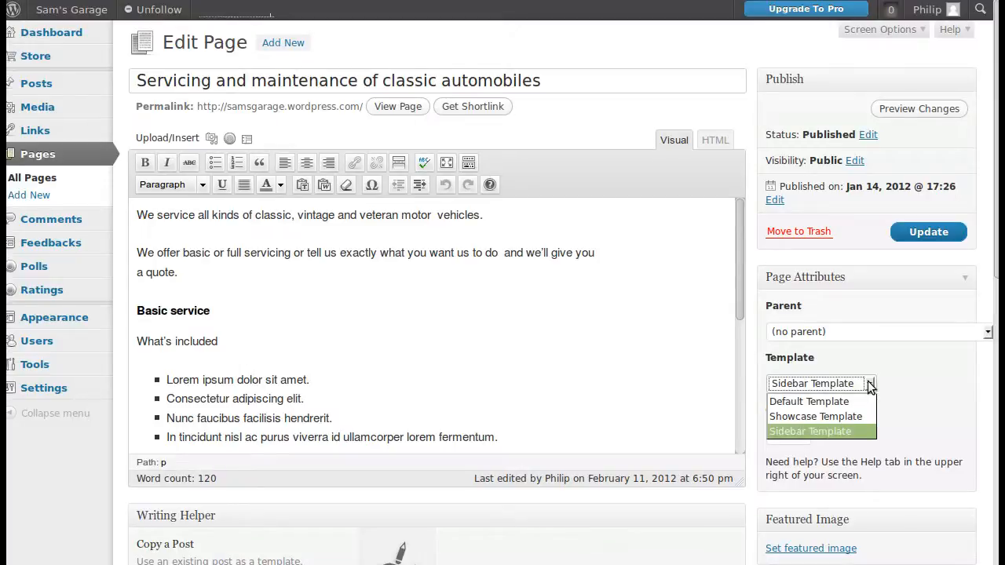
{"action": "left_click", "coordinate": [791, 403]}
{"action": "left_click", "coordinate": [904, 231]}
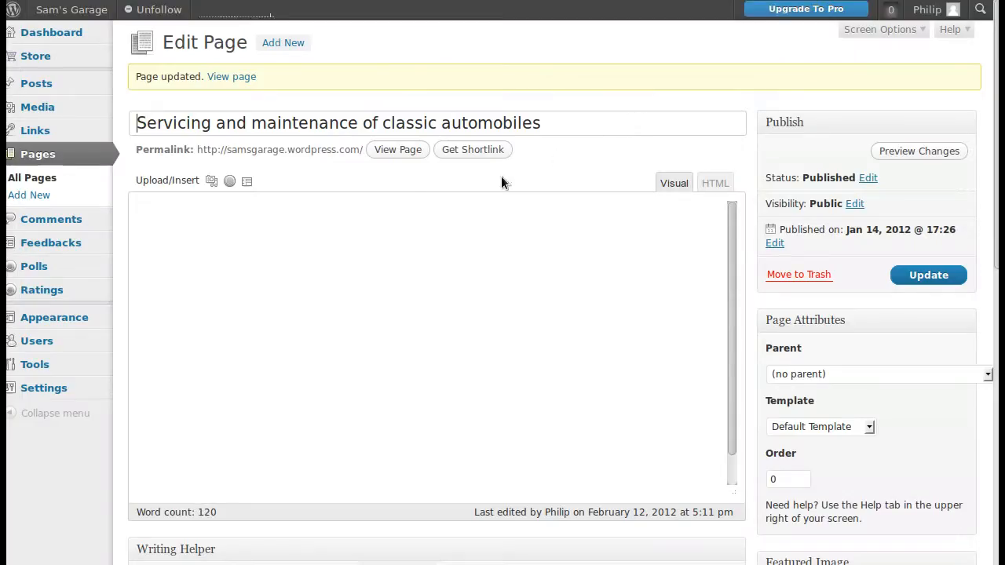
- View the published Servicing page and check its full layout for a sidebar
{"action": "left_click", "coordinate": [398, 149]}
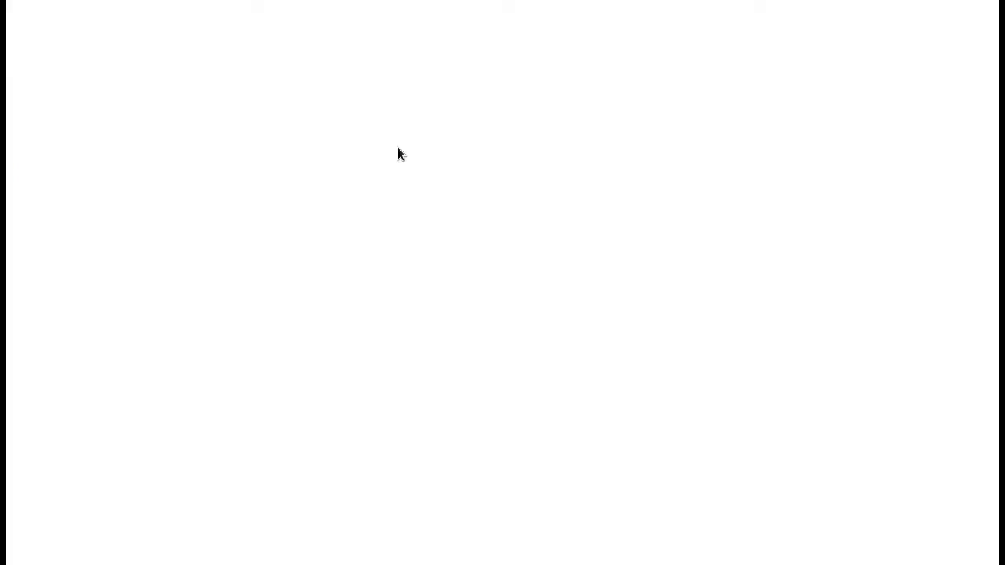
{"action": "scroll", "coordinate": [484, 215], "scroll_direction": "down", "scroll_amount": 4}
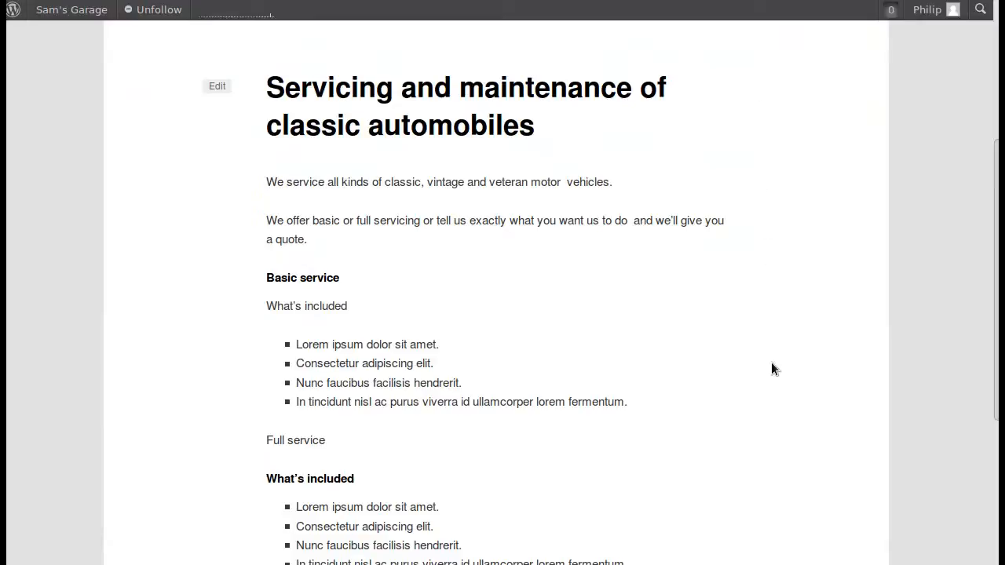
{"action": "scroll", "coordinate": [796, 75], "scroll_direction": "down", "scroll_amount": 2}
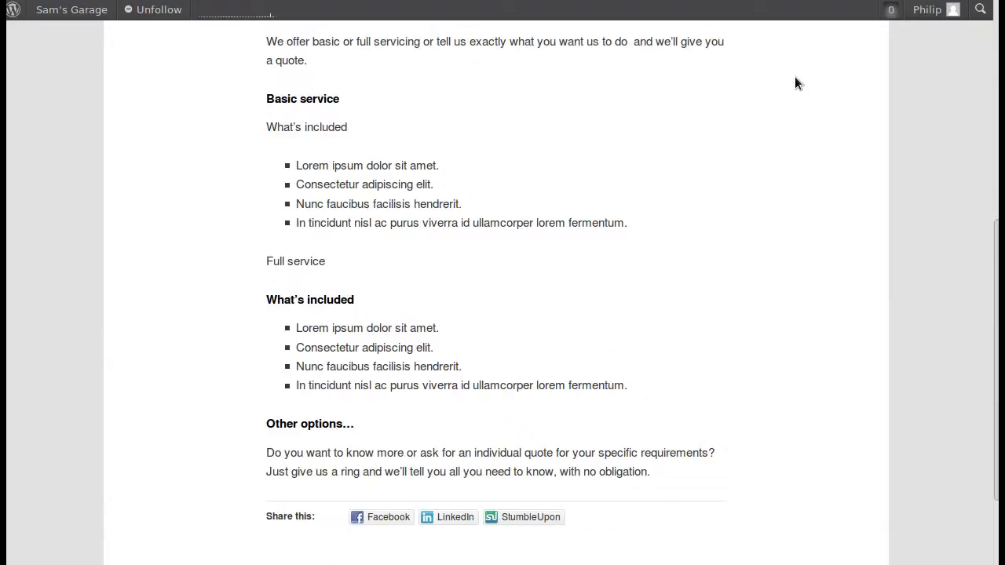
{"action": "scroll", "coordinate": [794, 76], "scroll_direction": "down", "scroll_amount": 1}
{"action": "scroll", "coordinate": [795, 77], "scroll_direction": "up", "scroll_amount": 4}
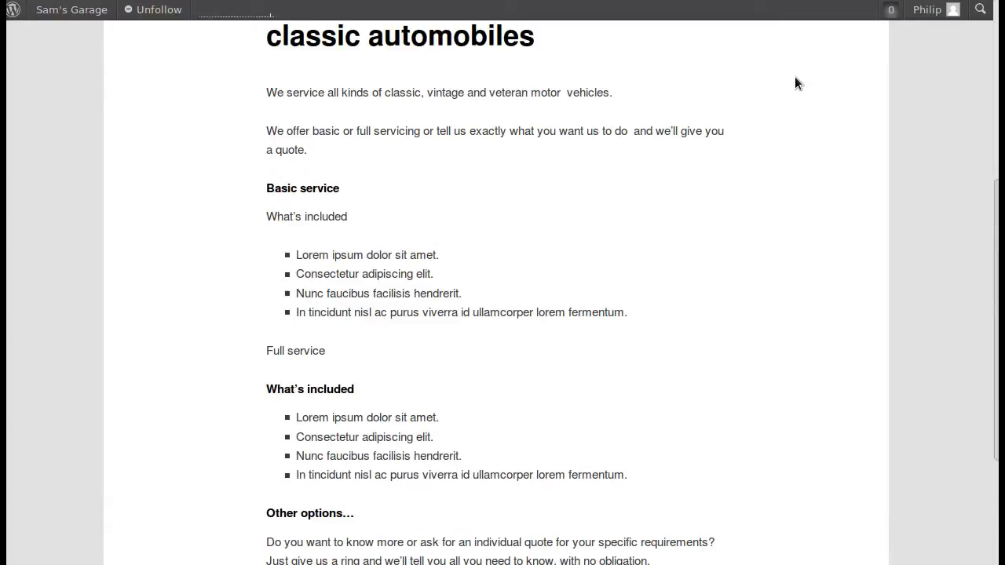
{"action": "scroll", "coordinate": [795, 76], "scroll_direction": "up", "scroll_amount": 3}
{"action": "scroll", "coordinate": [795, 79], "scroll_direction": "up", "scroll_amount": 1}
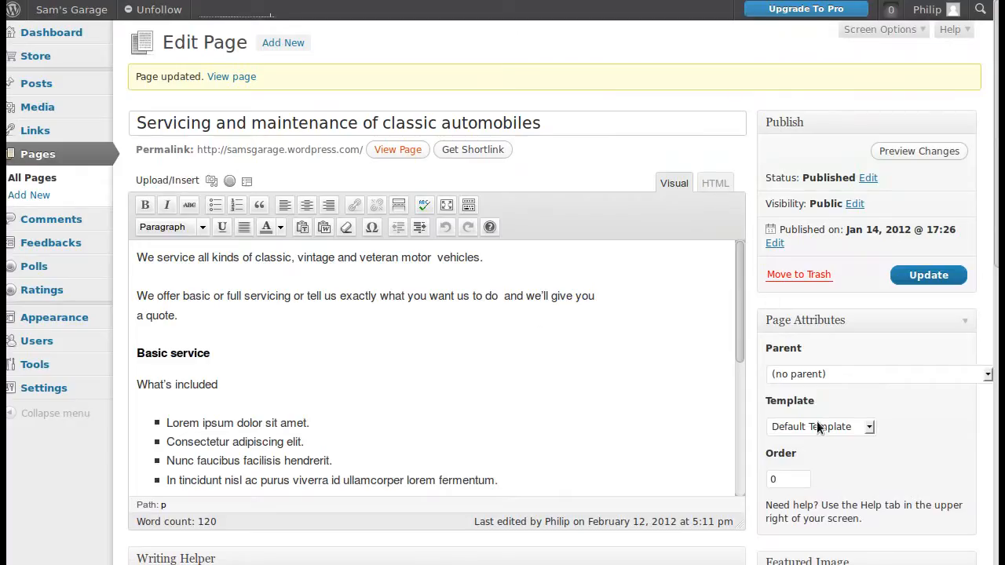
{"action": "left_click_drag", "start_coordinate": [139, 122], "coordinate": [175, 119]}
{"action": "left_click", "coordinate": [159, 38]}
{"action": "left_click_drag", "start_coordinate": [159, 41], "coordinate": [248, 44]}
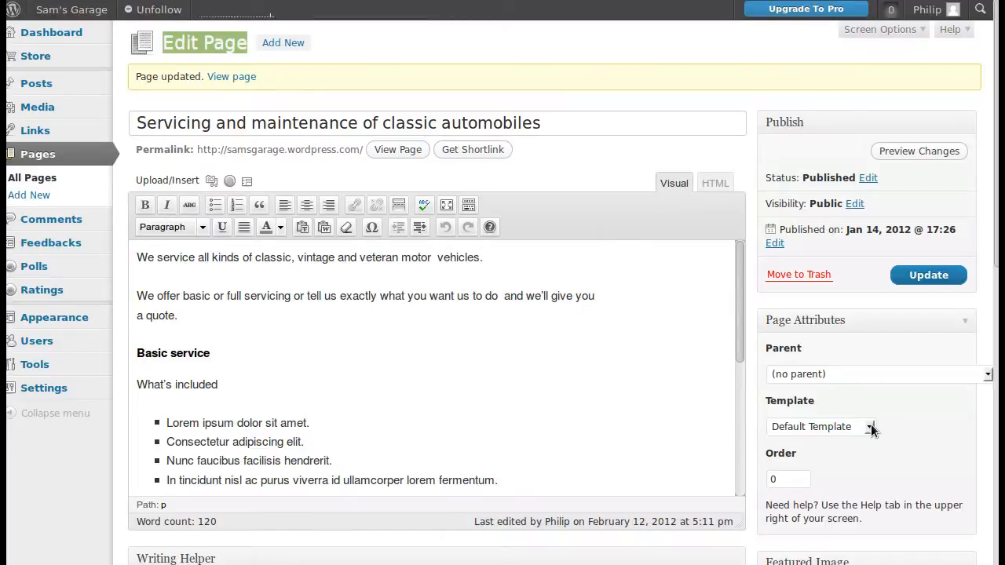
{"action": "left_click_drag", "start_coordinate": [816, 403], "coordinate": [761, 404]}
{"action": "left_click", "coordinate": [827, 404]}
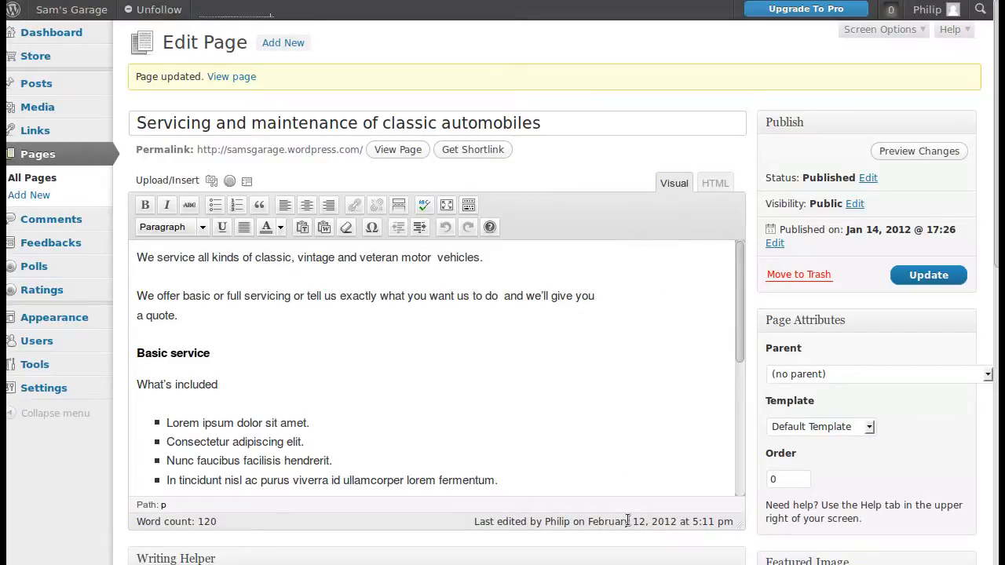
- Set the Servicing page's template to Sidebar Template and update the page
{"action": "left_click", "coordinate": [868, 427]}
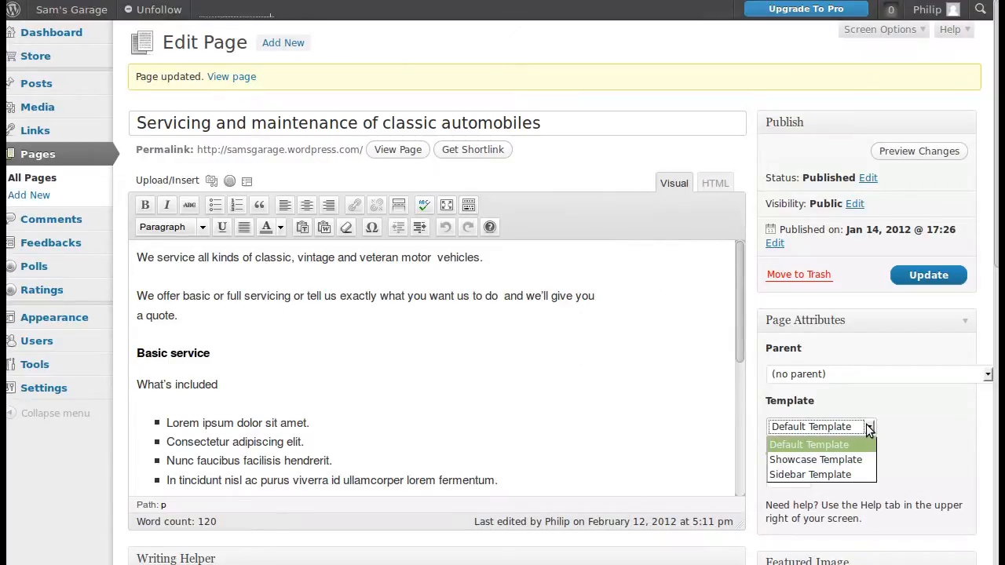
{"action": "left_click", "coordinate": [831, 472]}
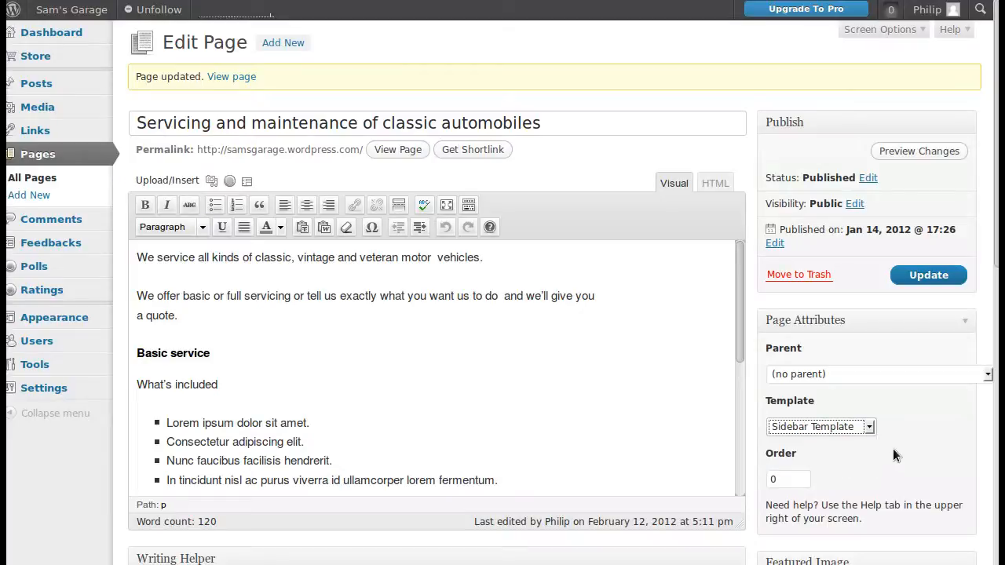
{"action": "left_click", "coordinate": [915, 276]}
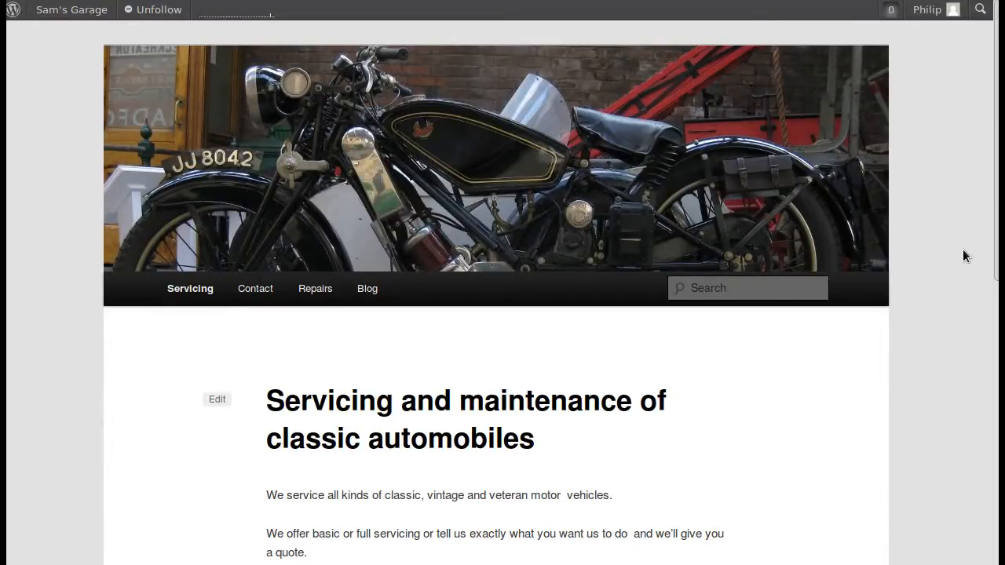
- Check the sidebar on the published Servicing page and return to the page editor
{"action": "scroll", "coordinate": [767, 420], "scroll_direction": "down", "scroll_amount": 5}
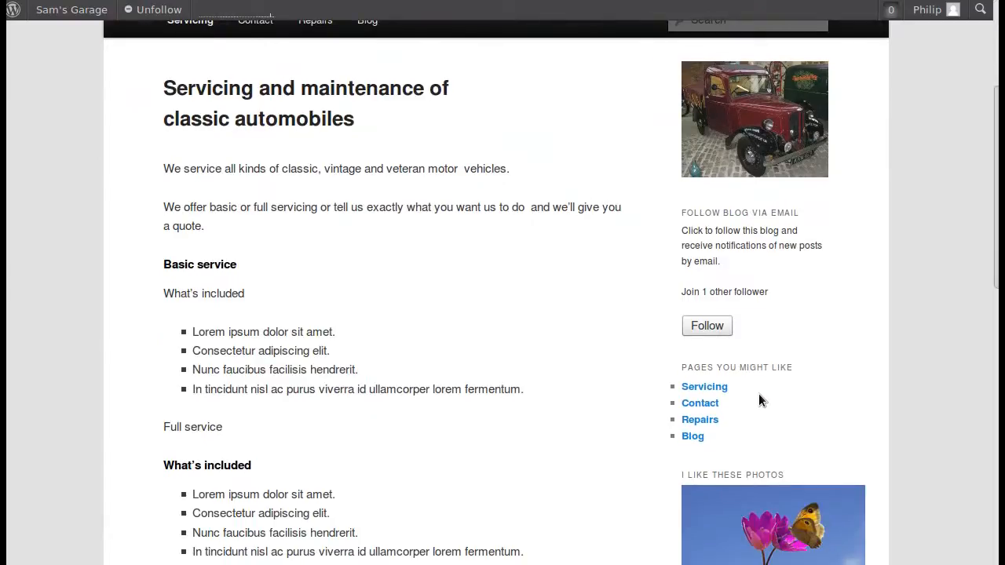
{"action": "scroll", "coordinate": [758, 395], "scroll_direction": "down", "scroll_amount": 3}
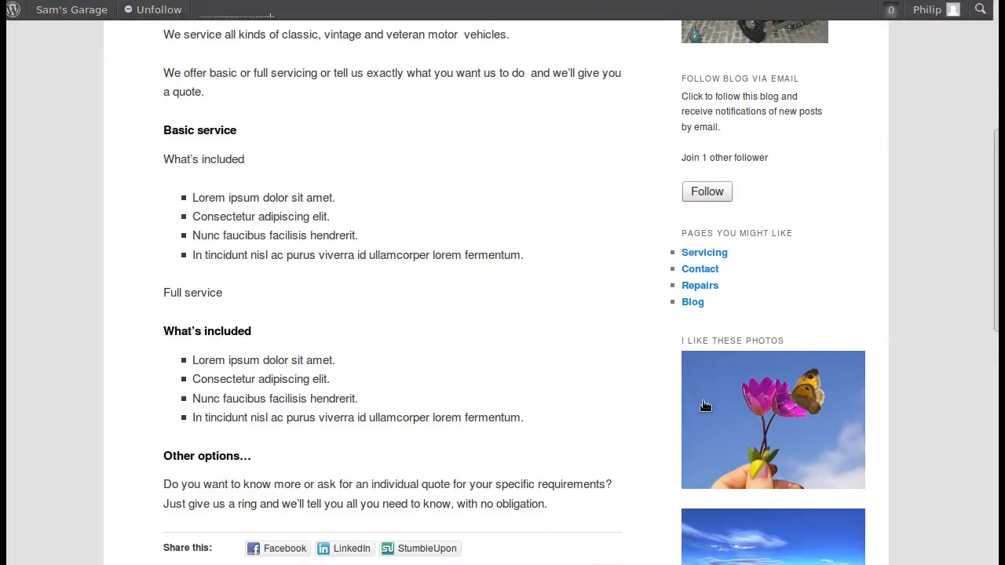
{"action": "key", "text": "alt+Left"}
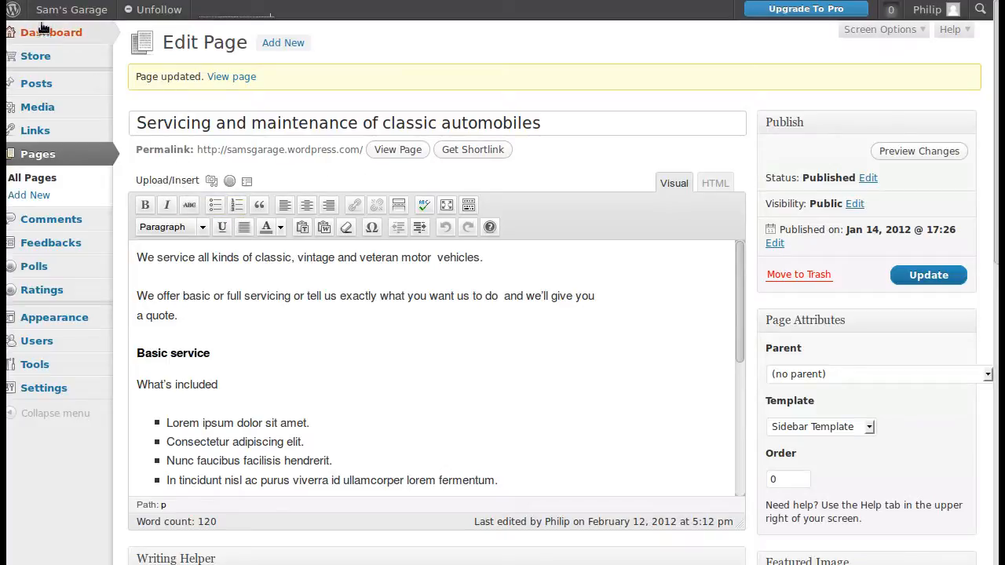
- Open the site's widget management screen
{"action": "mouse_move", "coordinate": [25, 322]}
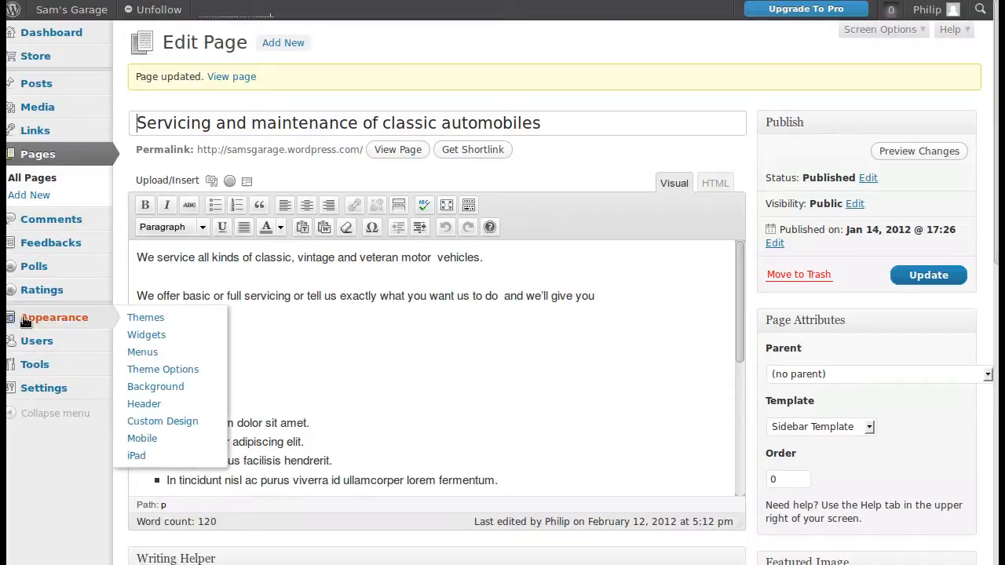
{"action": "left_click", "coordinate": [137, 336]}
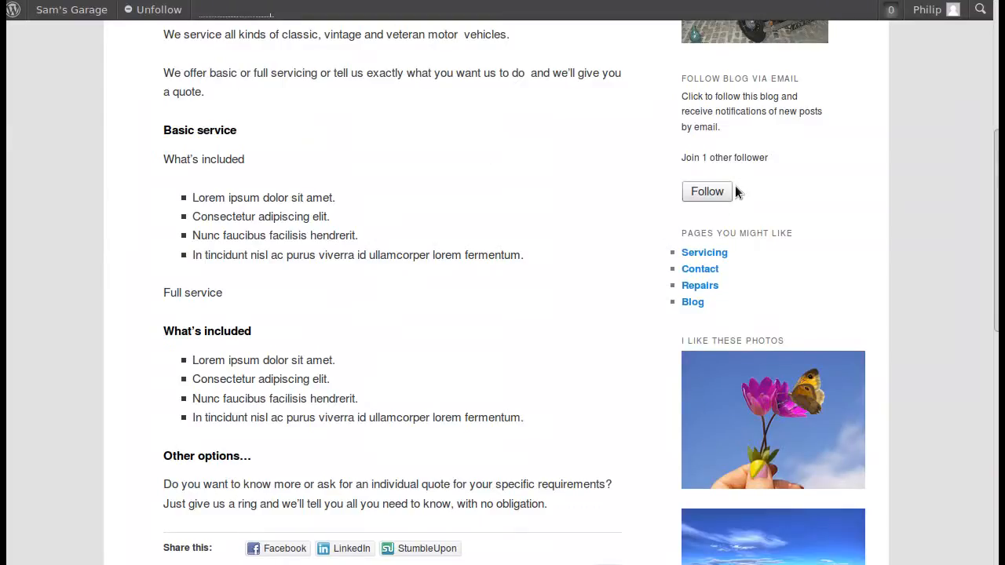
- Examine each sidebar widget on the published Servicing page, from the image and follow form to the text lists and countdown
{"action": "scroll", "coordinate": [814, 189], "scroll_direction": "up", "scroll_amount": 2}
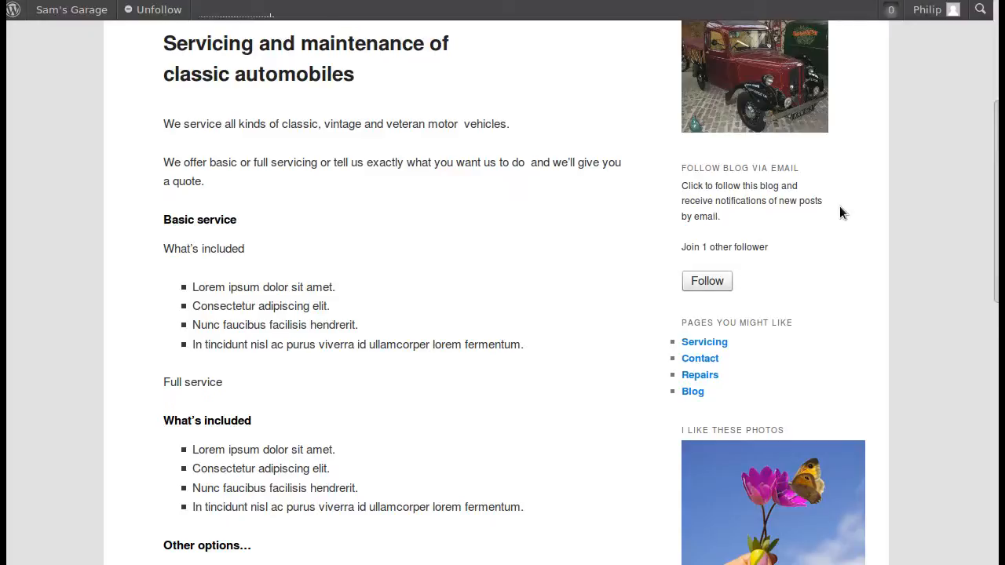
{"action": "scroll", "coordinate": [839, 206], "scroll_direction": "down", "scroll_amount": 3}
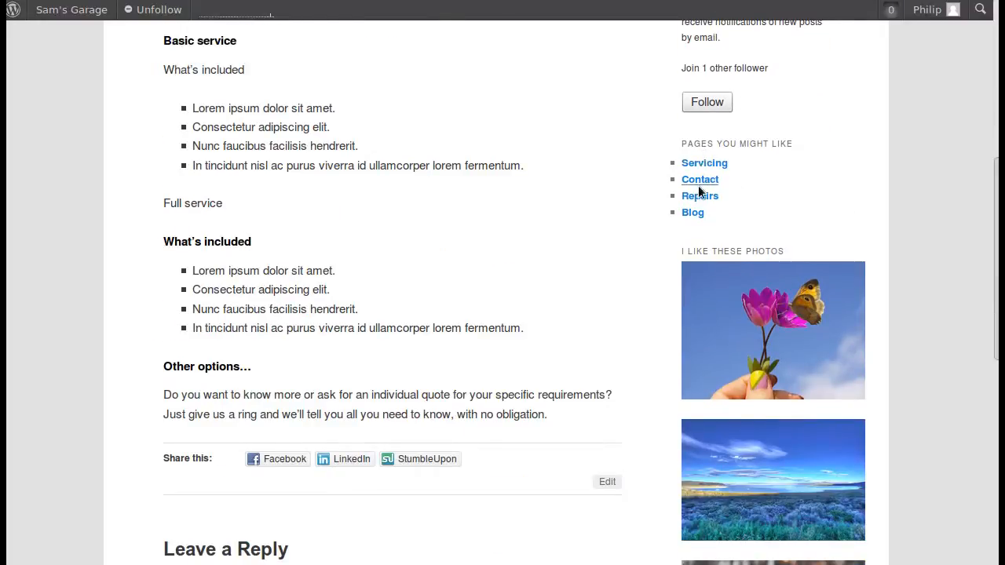
{"action": "scroll", "coordinate": [868, 191], "scroll_direction": "down", "scroll_amount": 2}
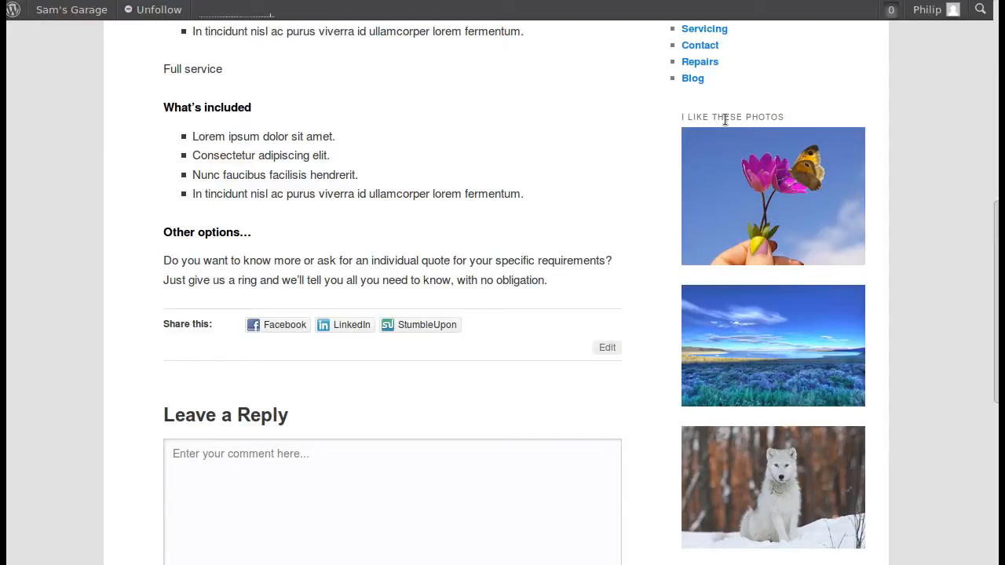
{"action": "scroll", "coordinate": [908, 270], "scroll_direction": "down", "scroll_amount": 3}
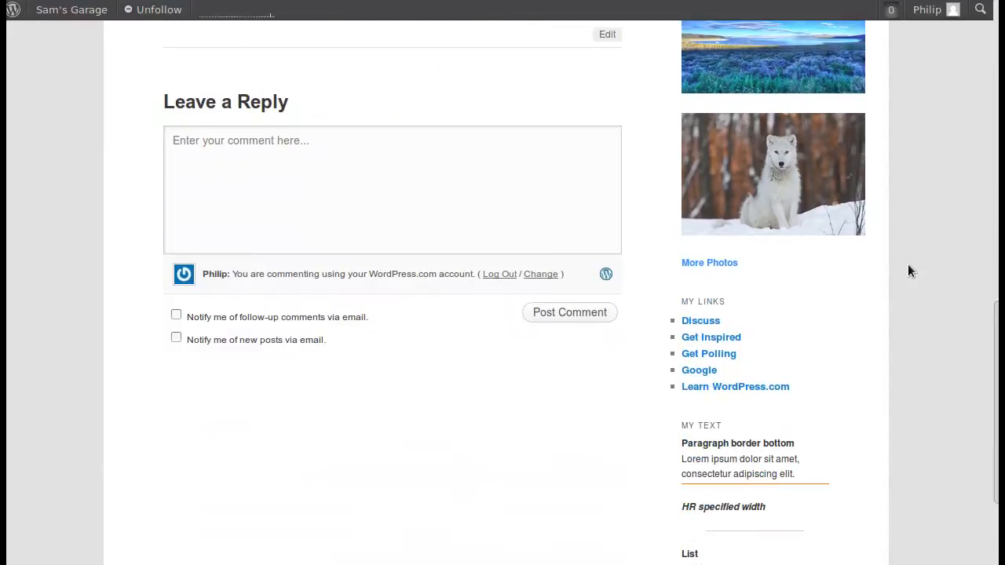
{"action": "scroll", "coordinate": [829, 290], "scroll_direction": "down", "scroll_amount": 2}
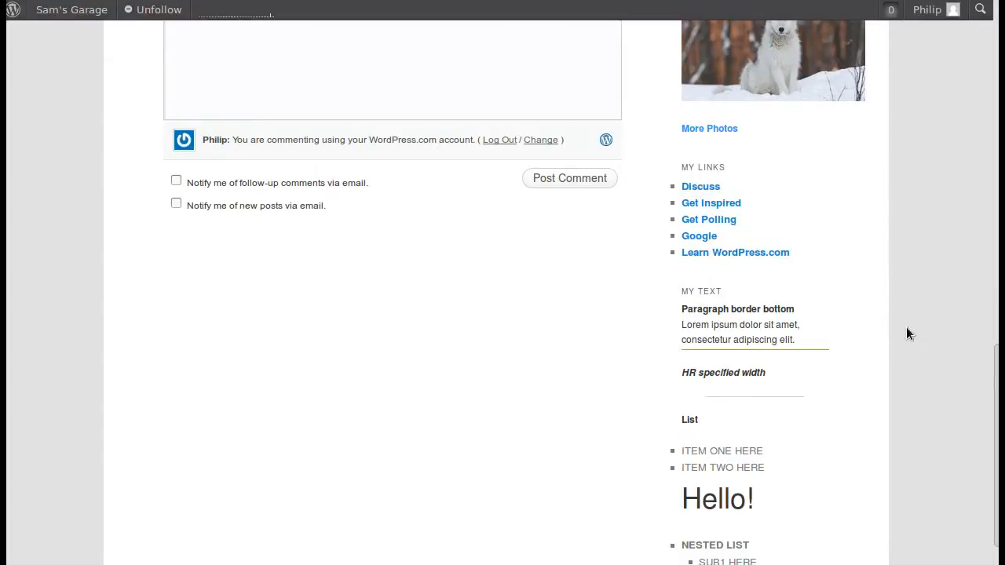
{"action": "scroll", "coordinate": [910, 338], "scroll_direction": "down", "scroll_amount": 2}
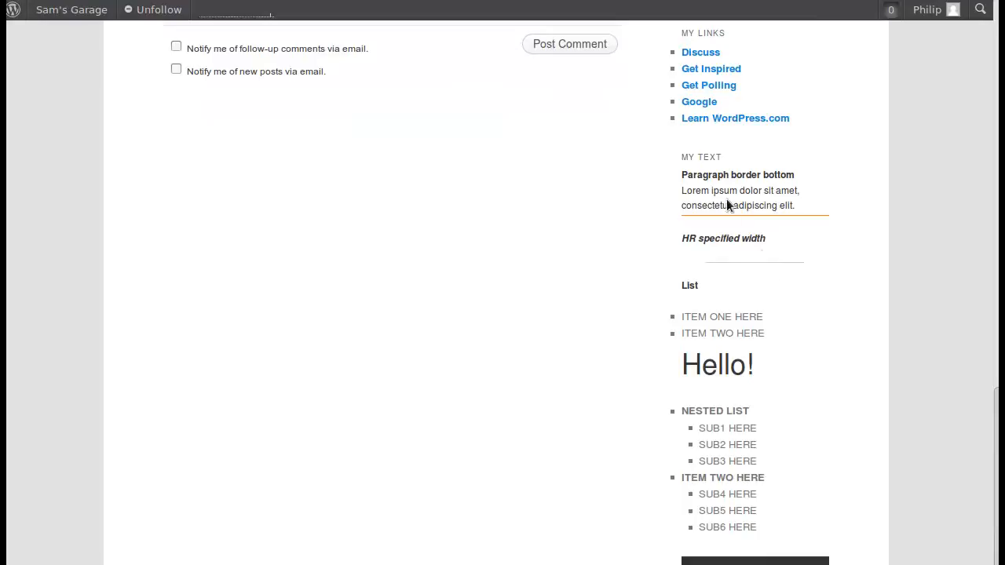
{"action": "scroll", "coordinate": [724, 369], "scroll_direction": "down", "scroll_amount": 1}
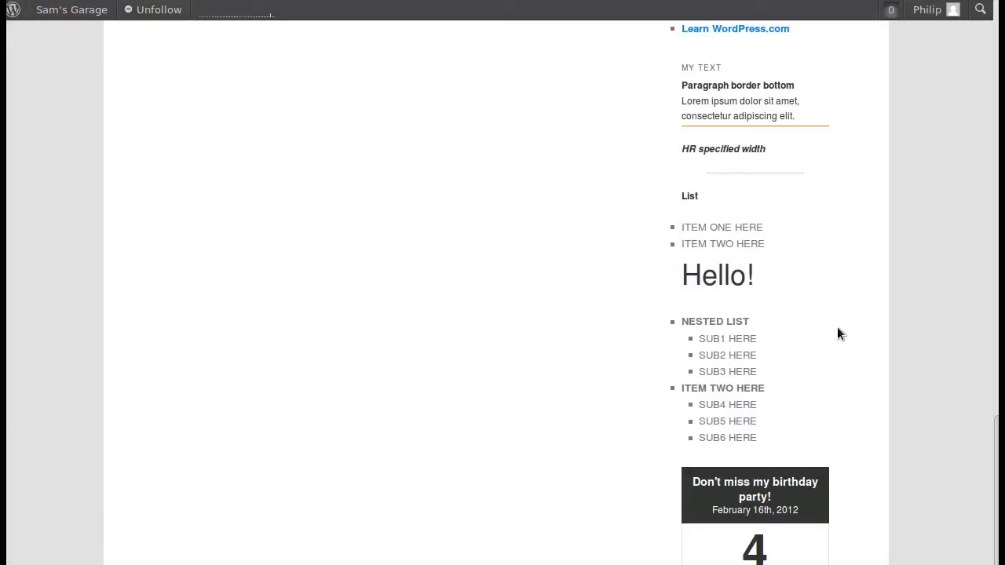
{"action": "scroll", "coordinate": [838, 336], "scroll_direction": "down", "scroll_amount": 2}
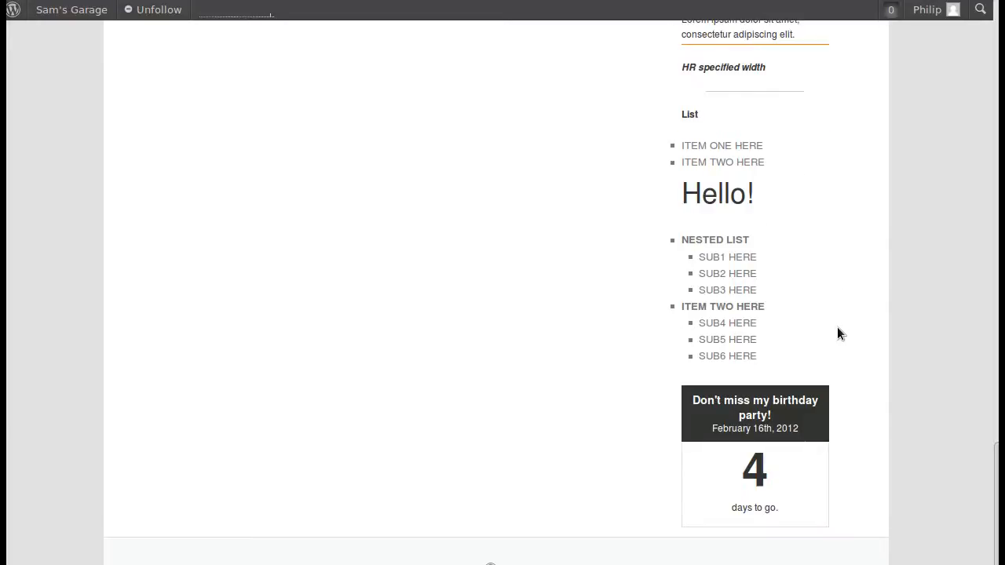
{"action": "scroll", "coordinate": [836, 333], "scroll_direction": "up", "scroll_amount": 2}
{"action": "scroll", "coordinate": [837, 330], "scroll_direction": "up", "scroll_amount": 2}
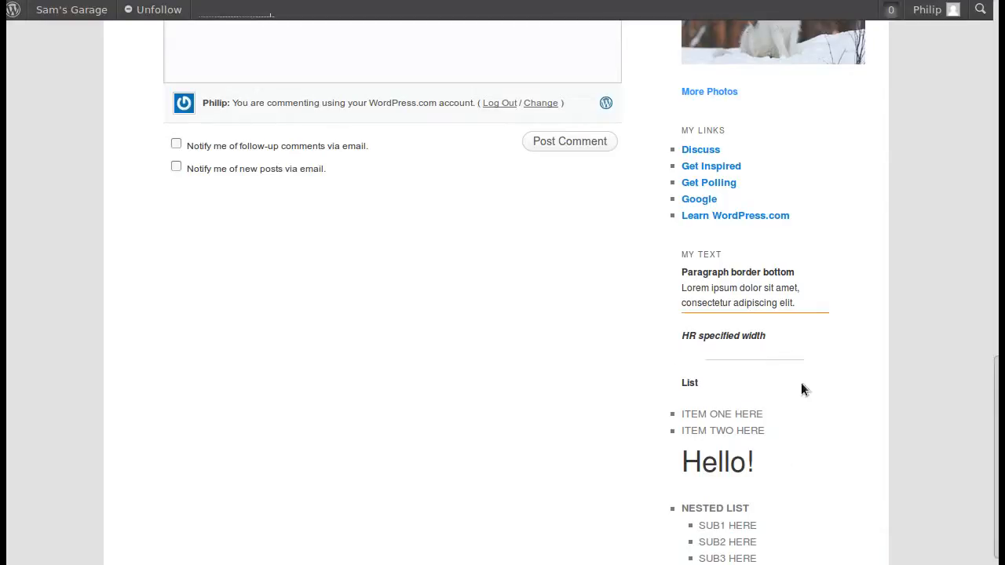
{"action": "scroll", "coordinate": [777, 426], "scroll_direction": "down", "scroll_amount": 2}
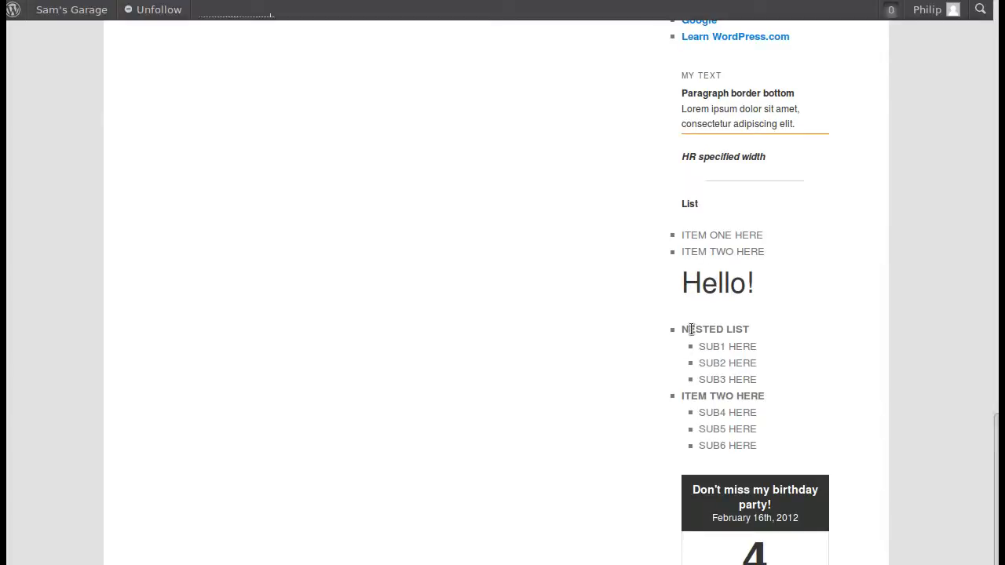
- Examine the text and countdown widgets on the published Servicing page and open the Milestone widget's settings in the Main Sidebar
{"action": "scroll", "coordinate": [789, 341], "scroll_direction": "up", "scroll_amount": 2}
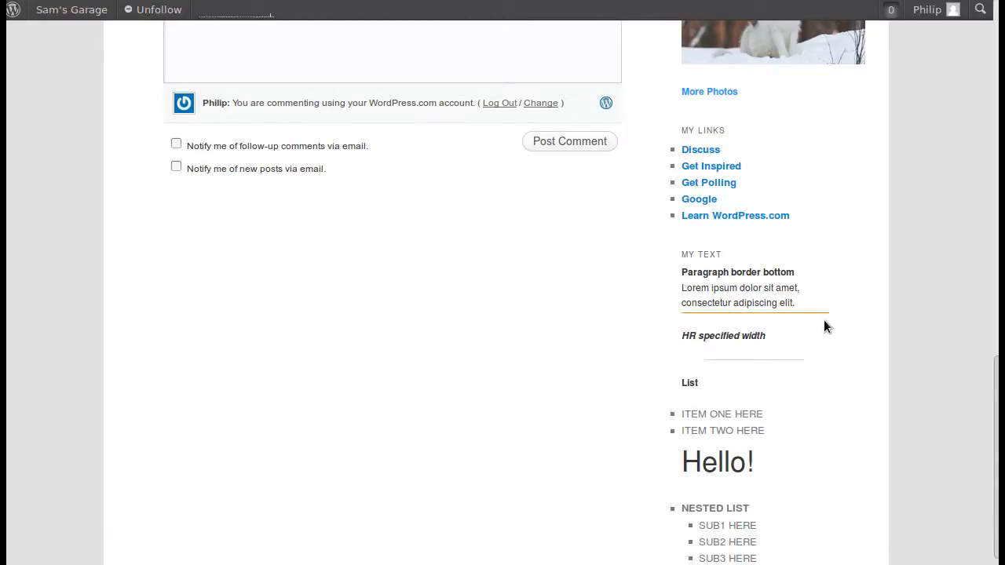
{"action": "scroll", "coordinate": [824, 322], "scroll_direction": "down", "scroll_amount": 3}
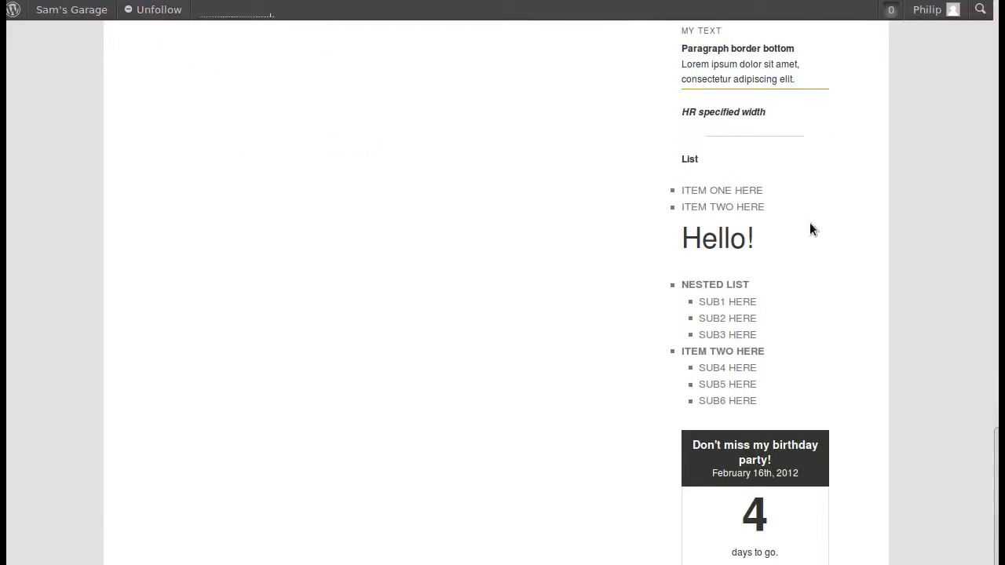
{"action": "scroll", "coordinate": [844, 462], "scroll_direction": "down", "scroll_amount": 1}
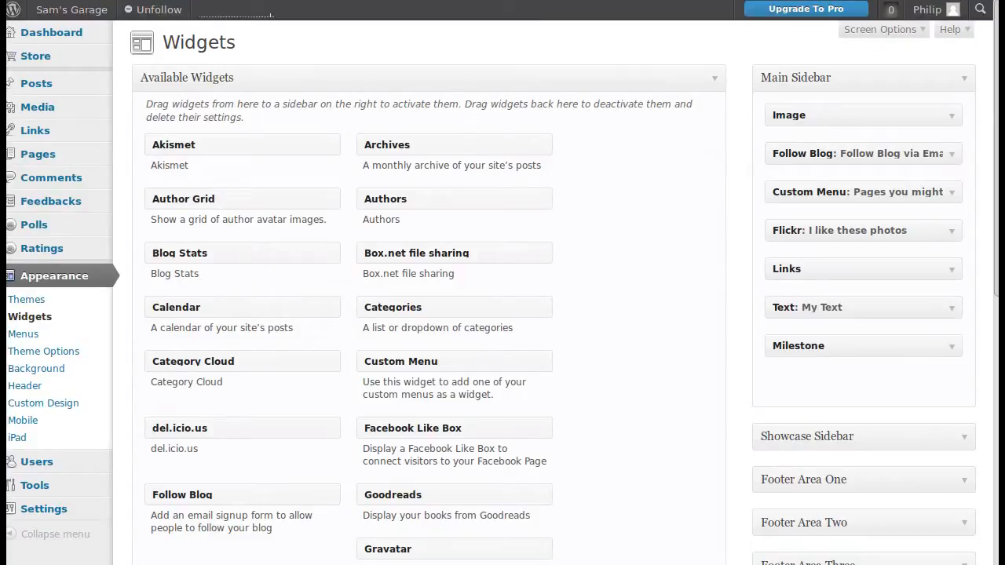
{"action": "left_click", "coordinate": [951, 348]}
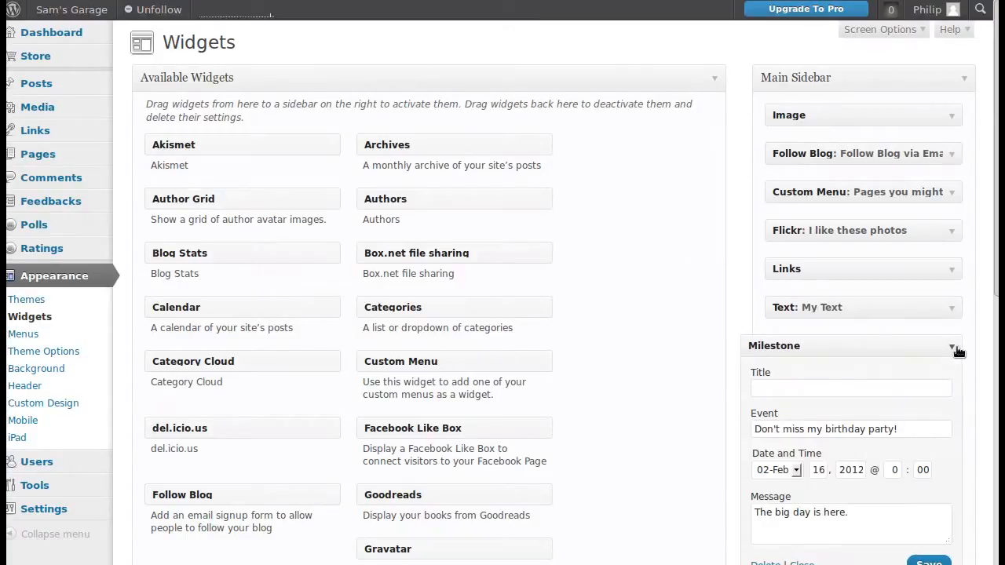
{"action": "scroll", "coordinate": [942, 338], "scroll_direction": "down", "scroll_amount": 3}
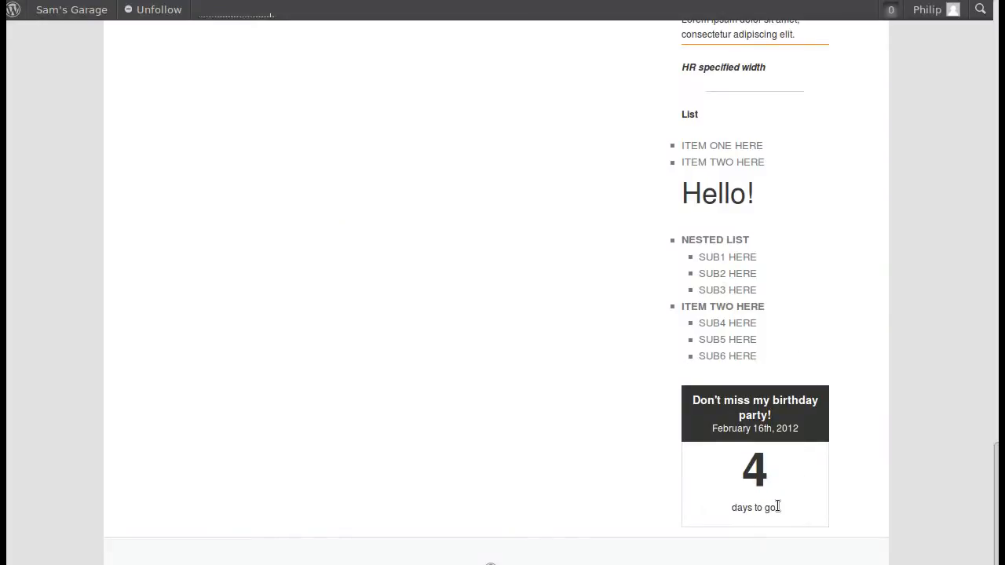
- Check the countdown widget's event date on the published Servicing page and look back over the sidebar above it
{"action": "double_click", "coordinate": [761, 430]}
{"action": "left_click", "coordinate": [768, 431]}
{"action": "scroll", "coordinate": [832, 425], "scroll_direction": "up", "scroll_amount": 5}
{"action": "scroll", "coordinate": [833, 430], "scroll_direction": "up", "scroll_amount": 14}
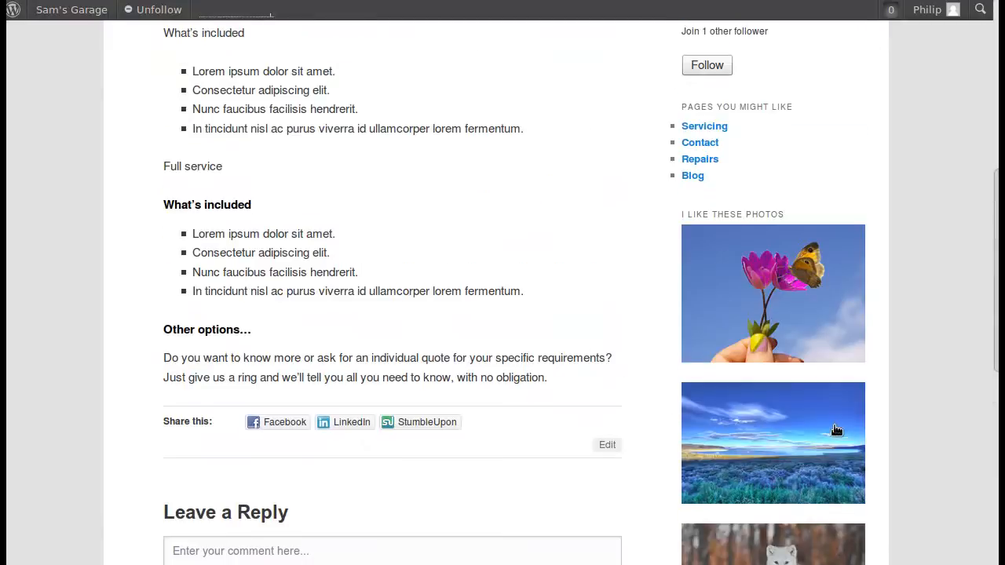
{"action": "scroll", "coordinate": [766, 259], "scroll_direction": "up", "scroll_amount": 8}
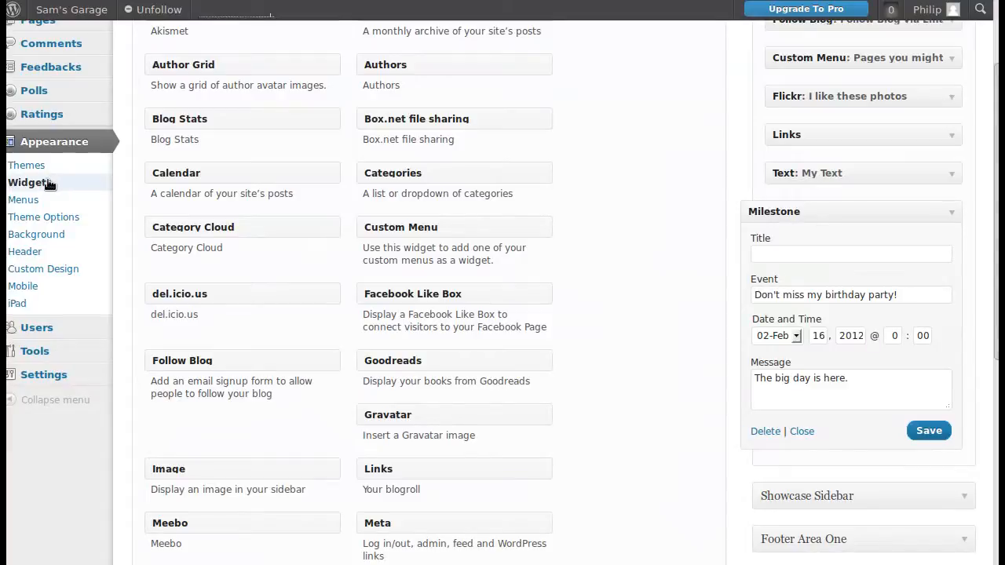
- Look through the available widgets and close the Milestone widget's settings
{"action": "scroll", "coordinate": [616, 216], "scroll_direction": "up", "scroll_amount": 3}
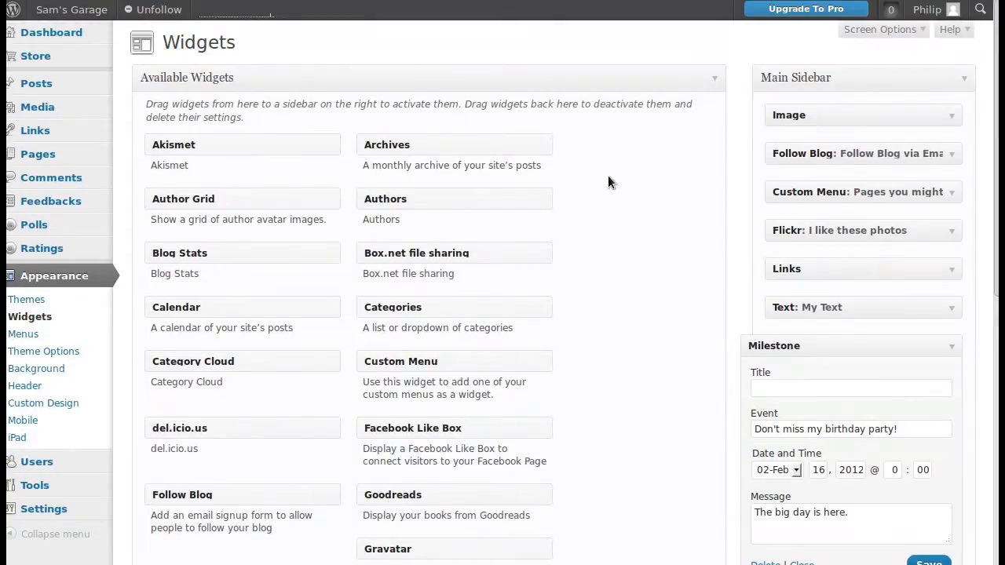
{"action": "scroll", "coordinate": [662, 218], "scroll_direction": "down", "scroll_amount": 2}
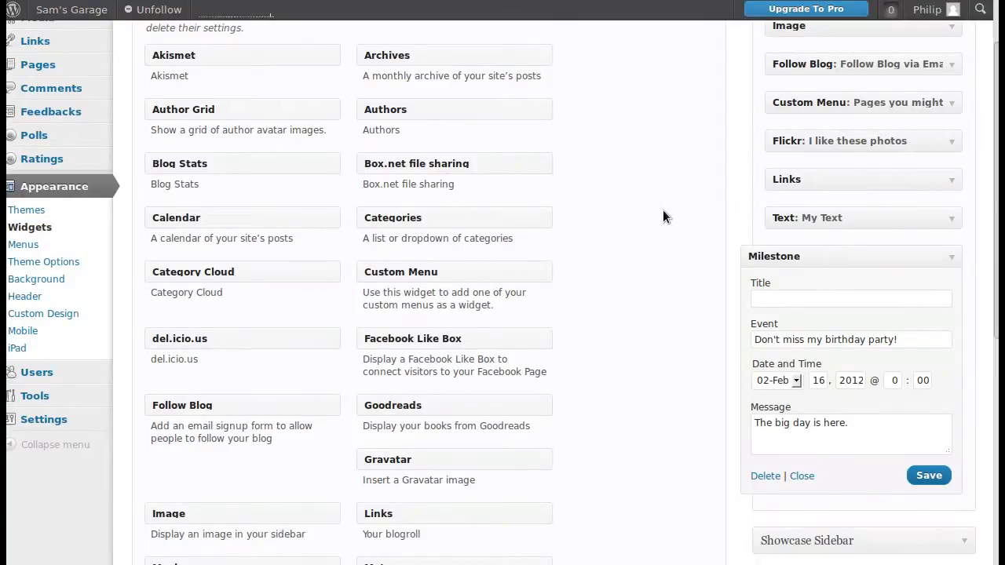
{"action": "scroll", "coordinate": [662, 218], "scroll_direction": "down", "scroll_amount": 5}
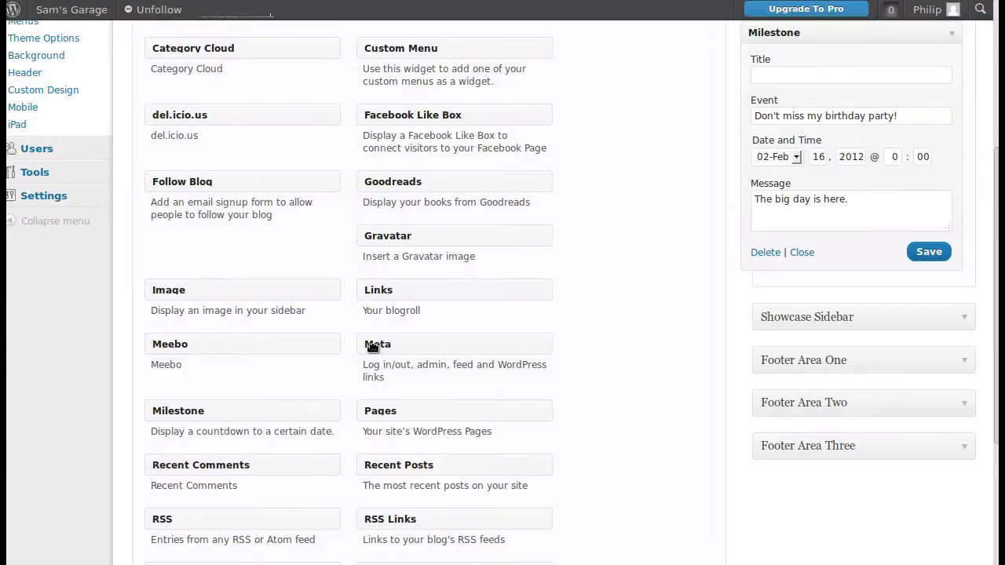
{"action": "left_click", "coordinate": [802, 252]}
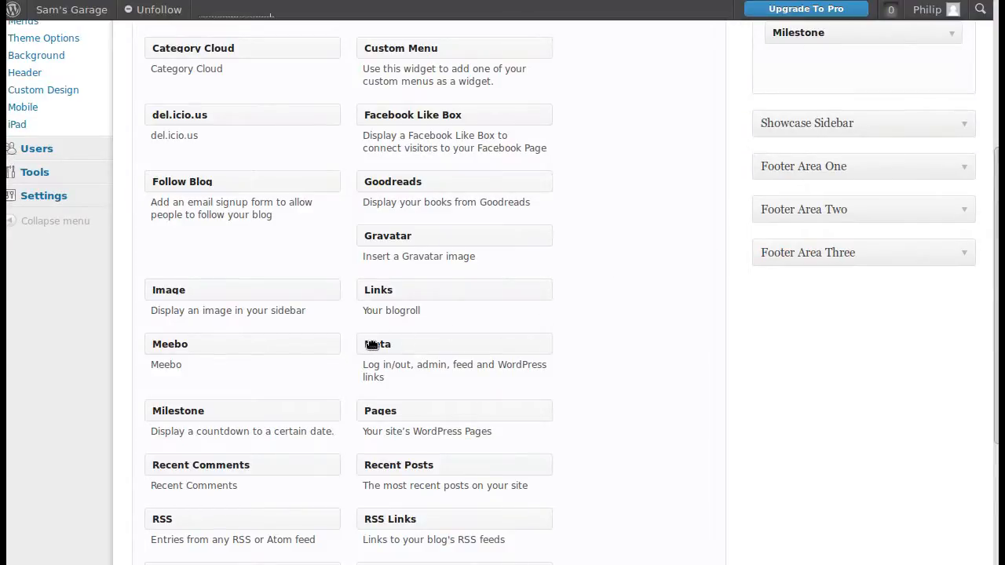
- Collapse and re-expand the Main Sidebar area, and look over the Showcase Sidebar and the three footer areas
{"action": "scroll", "coordinate": [522, 262], "scroll_direction": "up", "scroll_amount": 5}
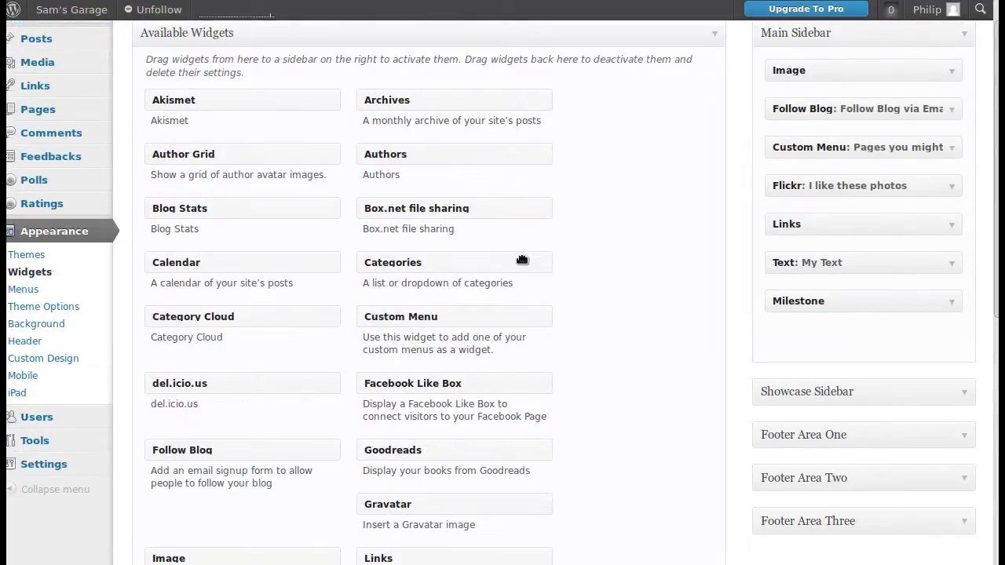
{"action": "left_click", "coordinate": [964, 33]}
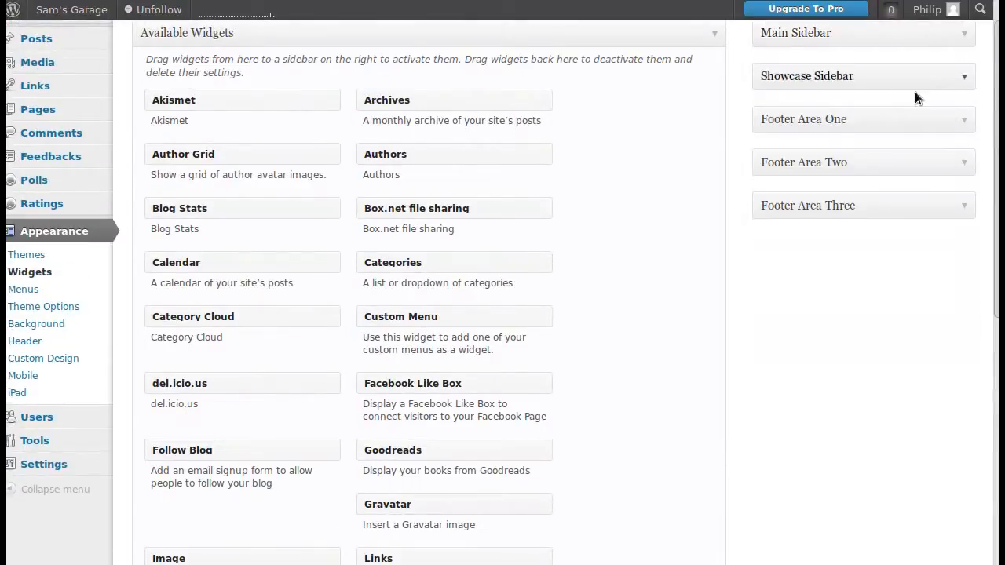
{"action": "scroll", "coordinate": [666, 228], "scroll_direction": "up", "scroll_amount": 1}
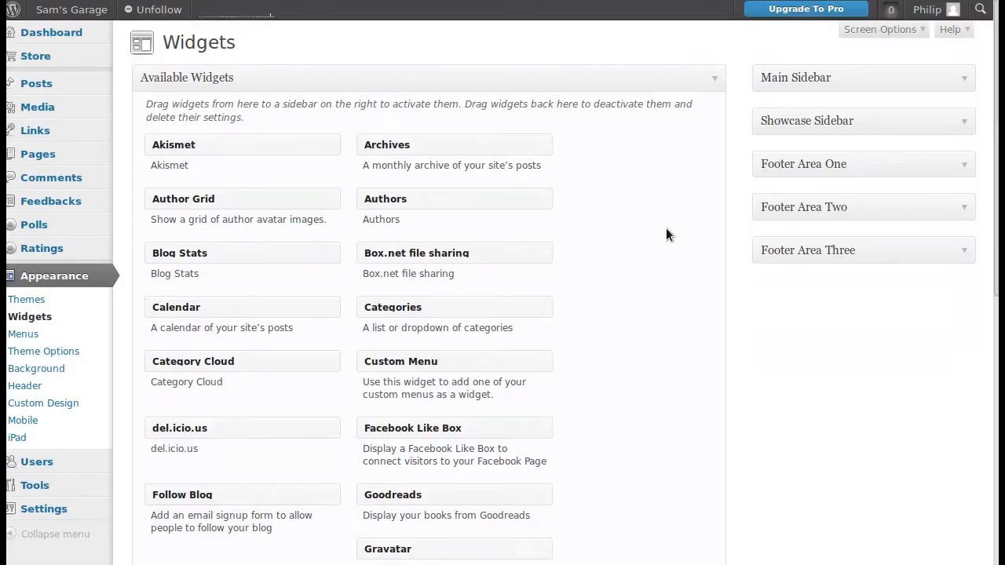
{"action": "left_click", "coordinate": [965, 81]}
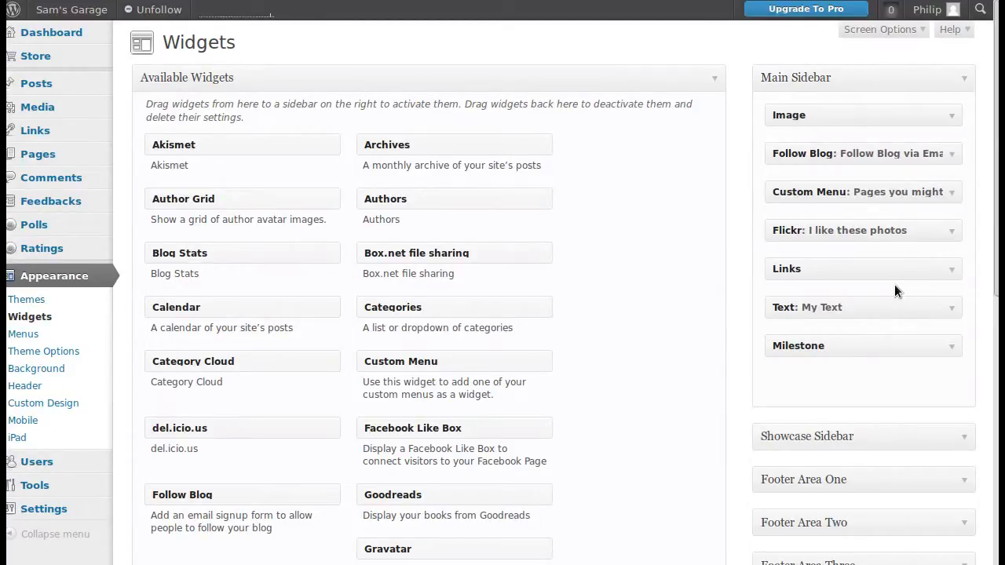
{"action": "scroll", "coordinate": [895, 286], "scroll_direction": "down", "scroll_amount": 4}
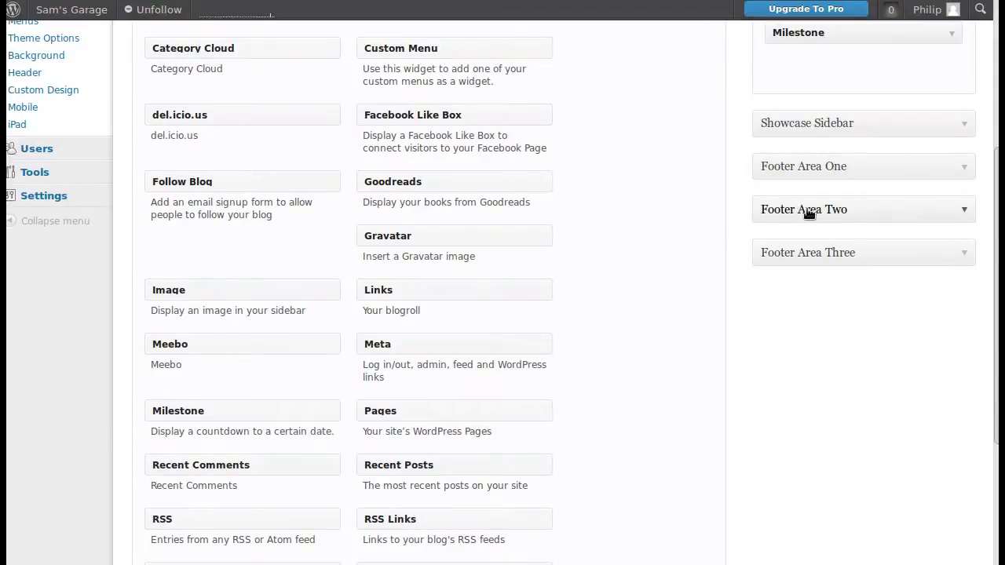
{"action": "scroll", "coordinate": [814, 309], "scroll_direction": "up", "scroll_amount": 2}
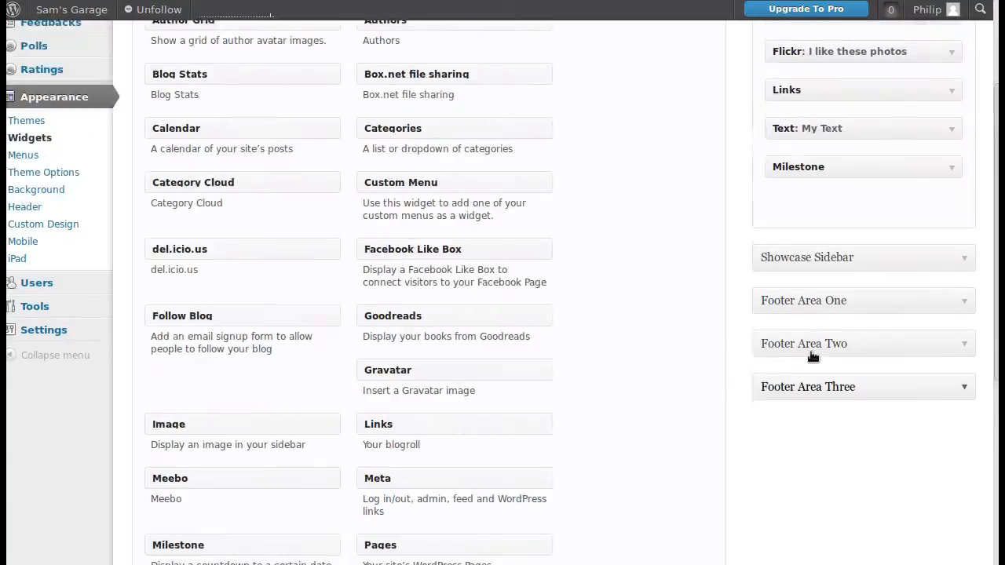
{"action": "scroll", "coordinate": [812, 355], "scroll_direction": "up", "scroll_amount": 2}
{"action": "scroll", "coordinate": [813, 134], "scroll_direction": "up", "scroll_amount": 1}
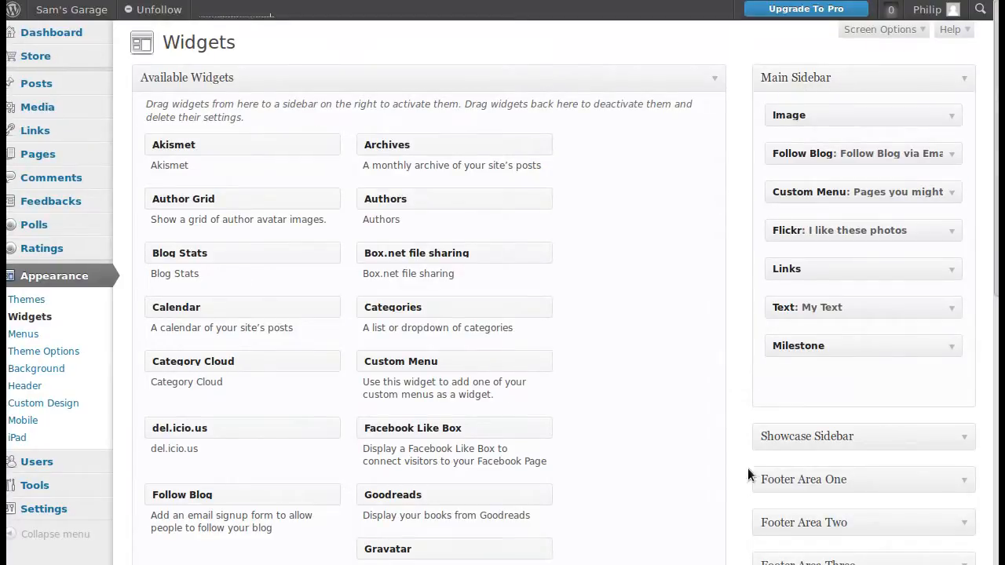
{"action": "scroll", "coordinate": [846, 444], "scroll_direction": "down", "scroll_amount": 2}
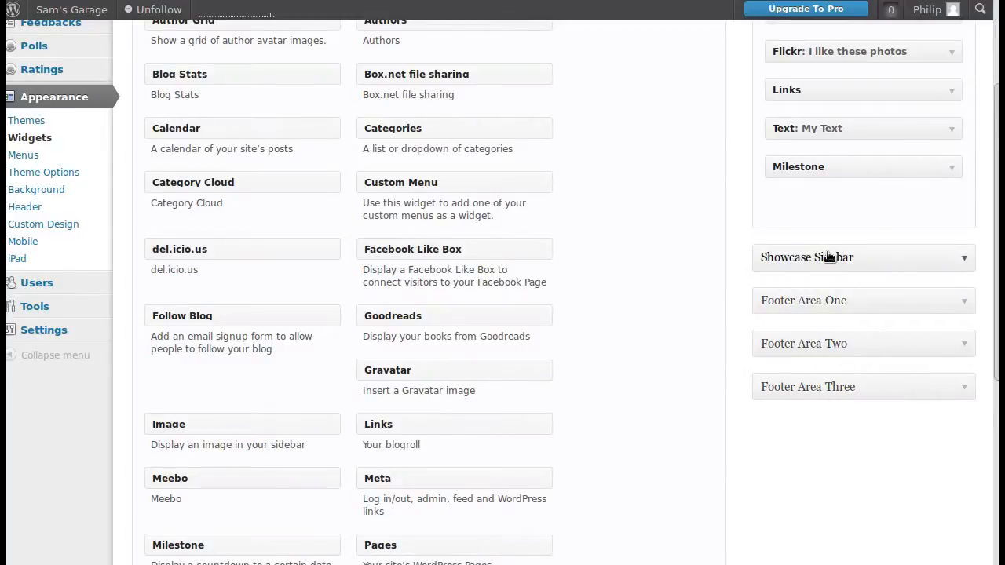
- Expand Footer Area One and add a Gravatar widget to it from the available widgets
{"action": "left_click_drag", "start_coordinate": [412, 318], "coordinate": [821, 302]}
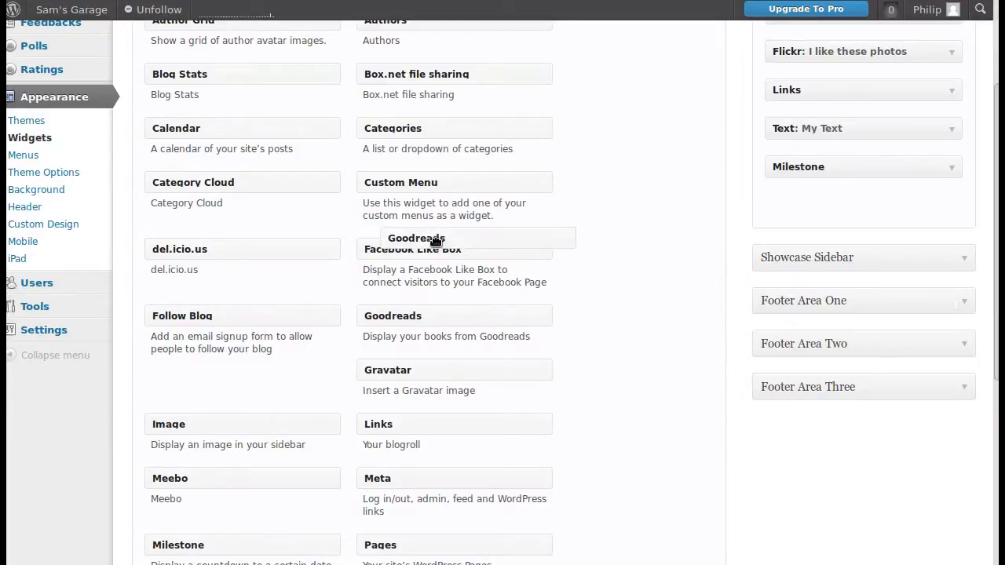
{"action": "left_click", "coordinate": [963, 301]}
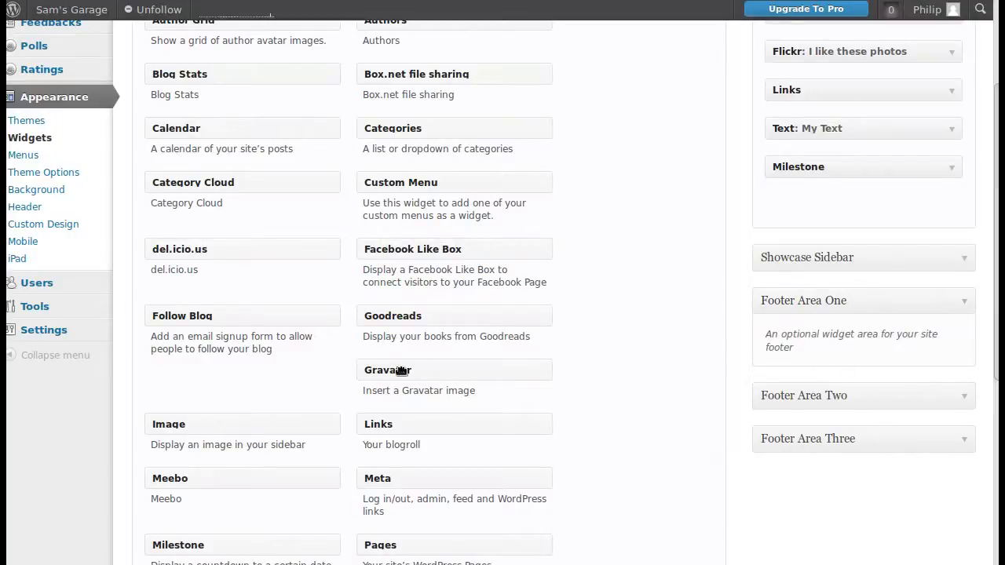
{"action": "left_click_drag", "start_coordinate": [375, 369], "coordinate": [777, 382]}
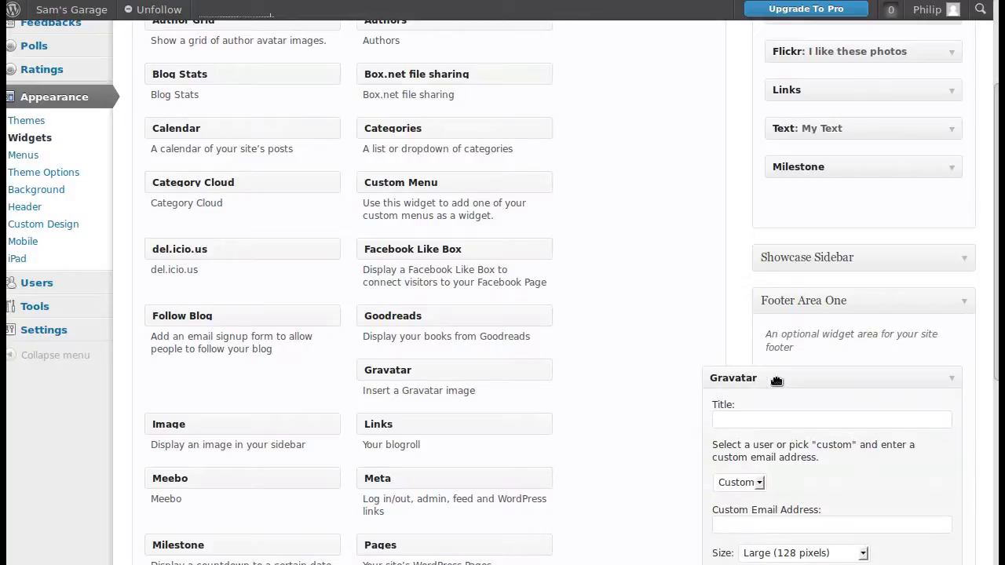
- Remove the Gravatar widget from Footer Area One, and collapse and re-expand that area
{"action": "left_click", "coordinate": [950, 382]}
{"action": "left_click_drag", "start_coordinate": [885, 379], "coordinate": [425, 343]}
{"action": "left_click", "coordinate": [965, 303]}
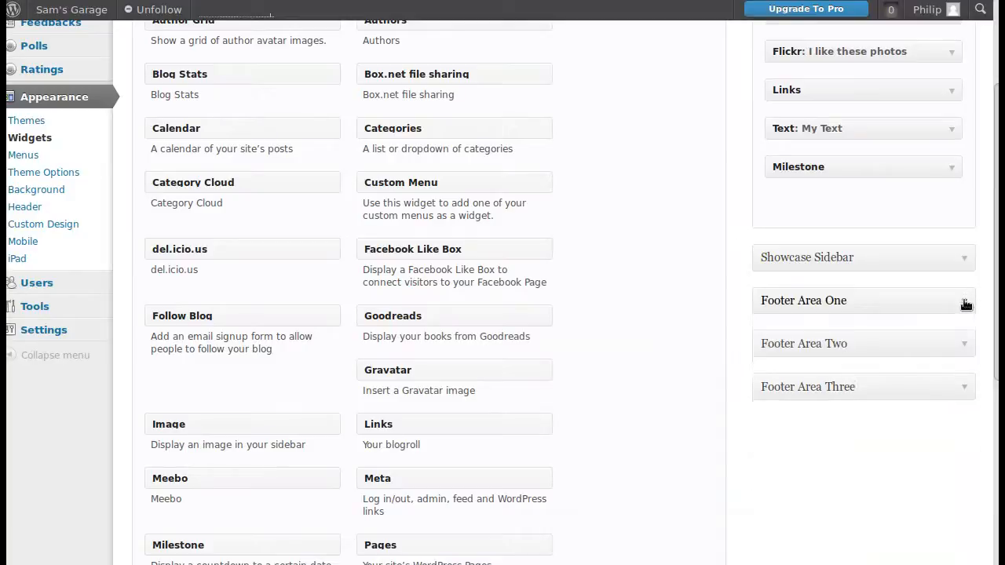
{"action": "left_click", "coordinate": [965, 303]}
{"action": "left_click", "coordinate": [965, 303]}
{"action": "left_click", "coordinate": [964, 302]}
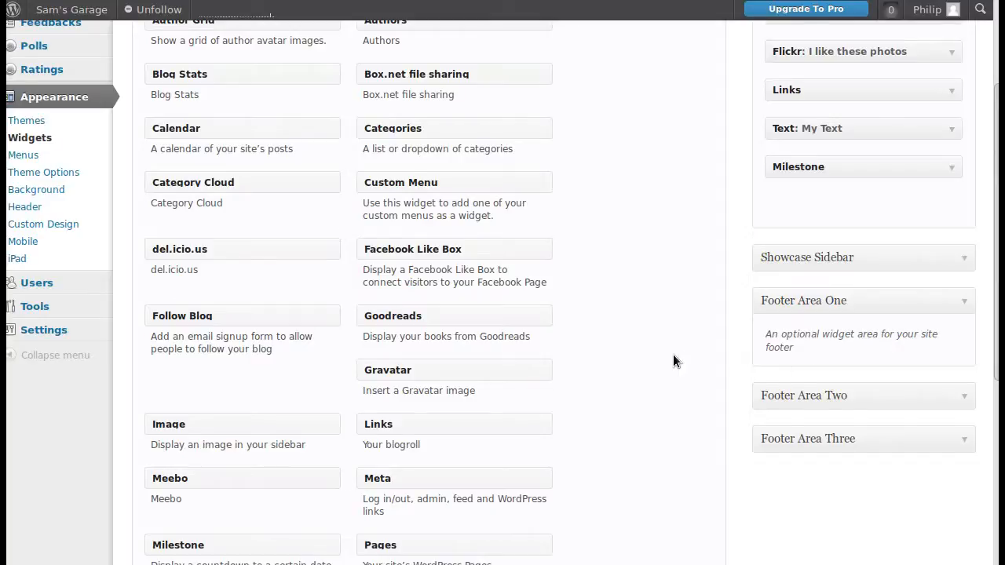
- Add the Meta widget to the Main Sidebar below Milestone and save it with a blank title
{"action": "scroll", "coordinate": [673, 355], "scroll_direction": "up", "scroll_amount": 3}
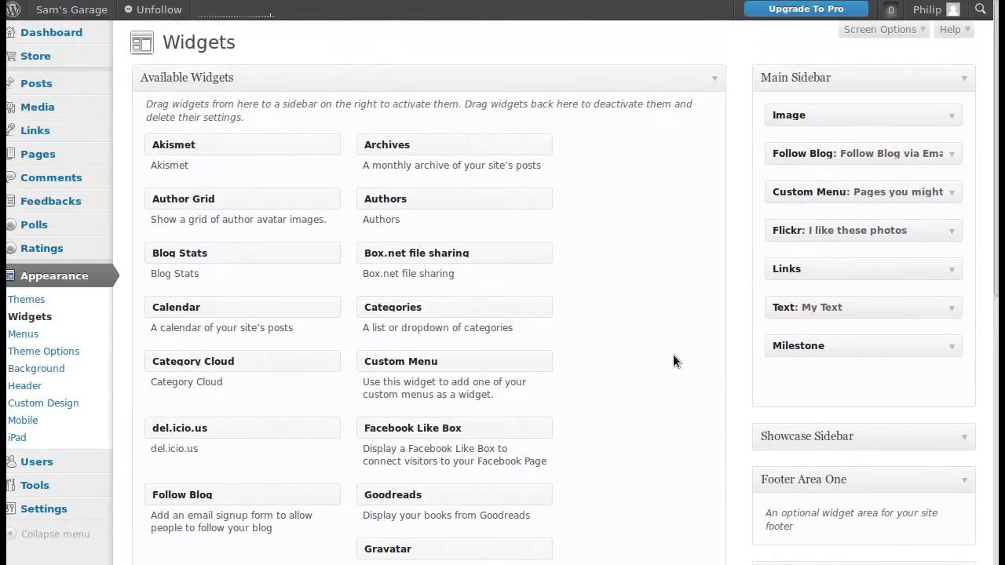
{"action": "scroll", "coordinate": [672, 361], "scroll_direction": "down", "scroll_amount": 3}
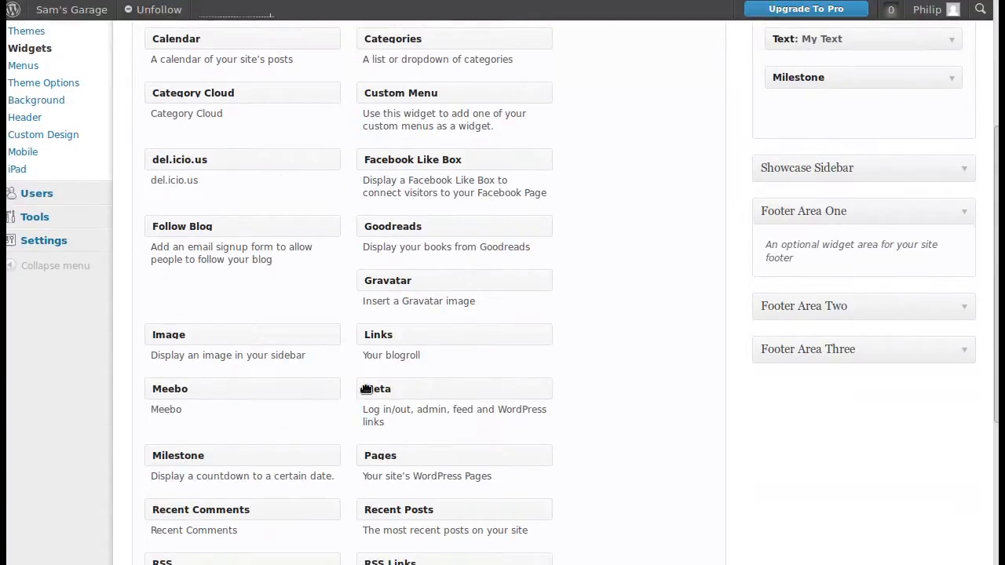
{"action": "left_click_drag", "start_coordinate": [377, 390], "coordinate": [793, 117]}
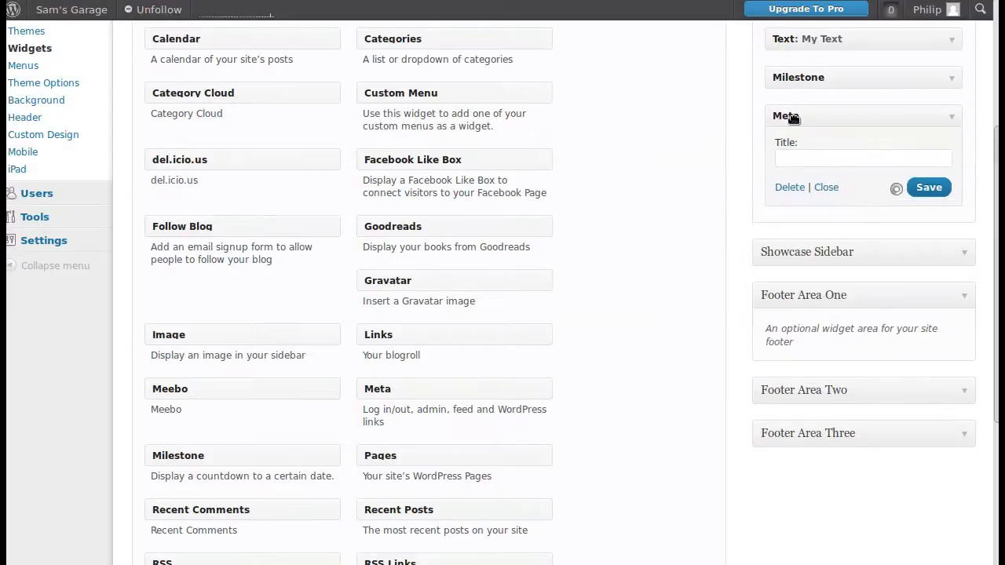
{"action": "left_click", "coordinate": [804, 157]}
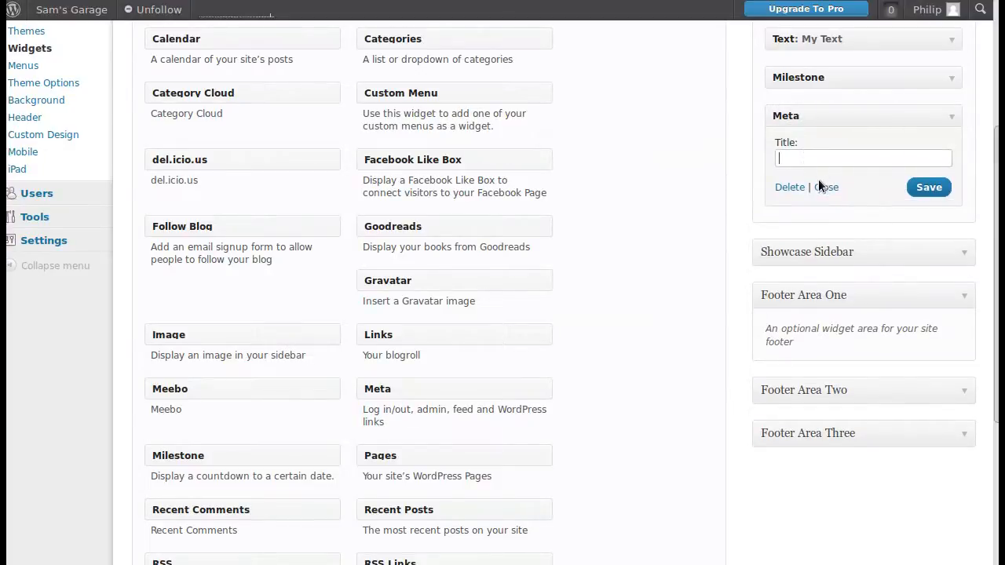
{"action": "left_click", "coordinate": [846, 156]}
{"action": "left_click", "coordinate": [923, 187]}
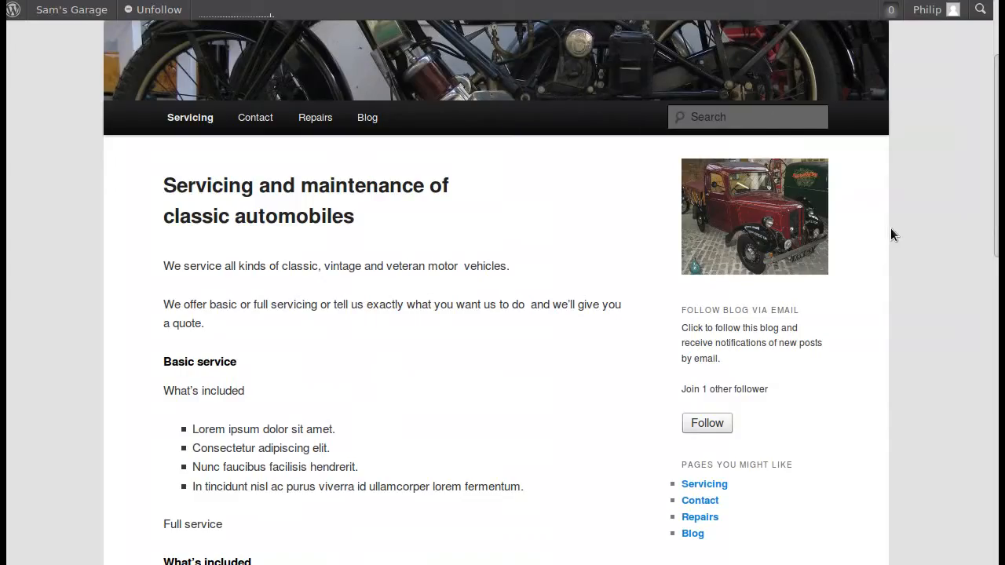
- Check the Meta widget's links in the published Servicing page's sidebar, and collapse the widget's settings on the widget management screen
{"action": "scroll", "coordinate": [887, 239], "scroll_direction": "down", "scroll_amount": 2}
{"action": "scroll", "coordinate": [885, 243], "scroll_direction": "up", "scroll_amount": 2}
{"action": "scroll", "coordinate": [885, 243], "scroll_direction": "down", "scroll_amount": 10}
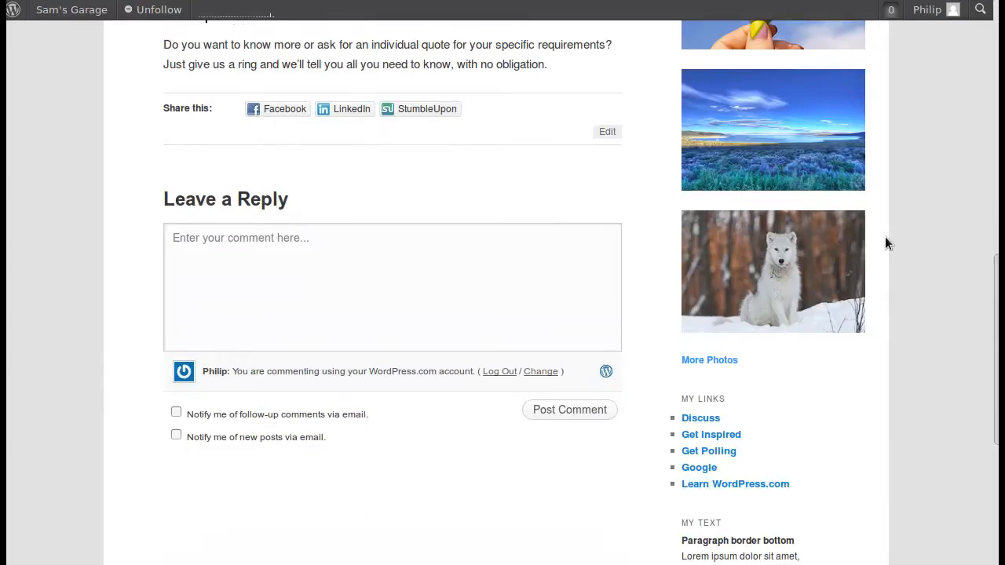
{"action": "scroll", "coordinate": [885, 243], "scroll_direction": "down", "scroll_amount": 7}
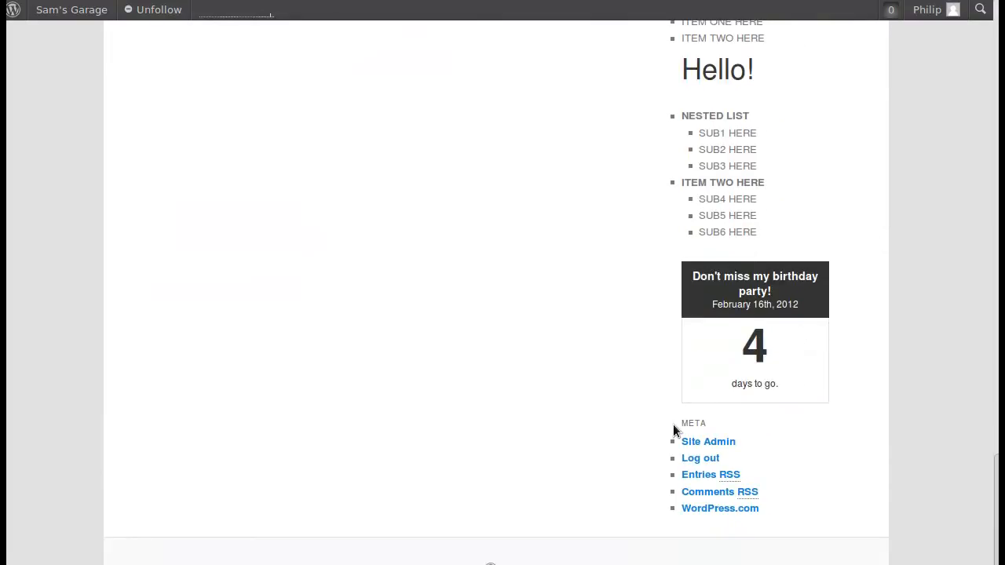
{"action": "left_click_drag", "start_coordinate": [673, 424], "coordinate": [759, 511]}
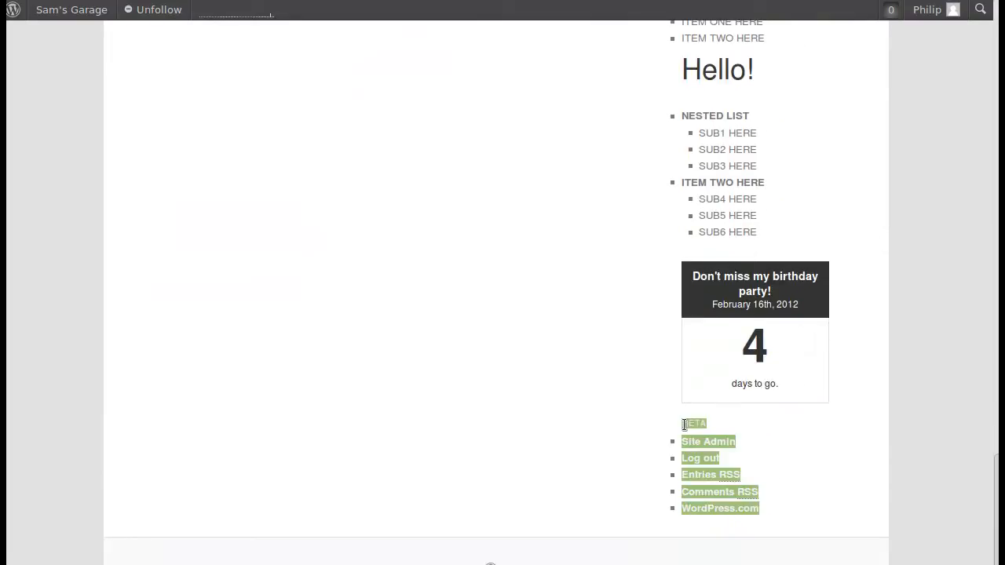
{"action": "left_click", "coordinate": [872, 464]}
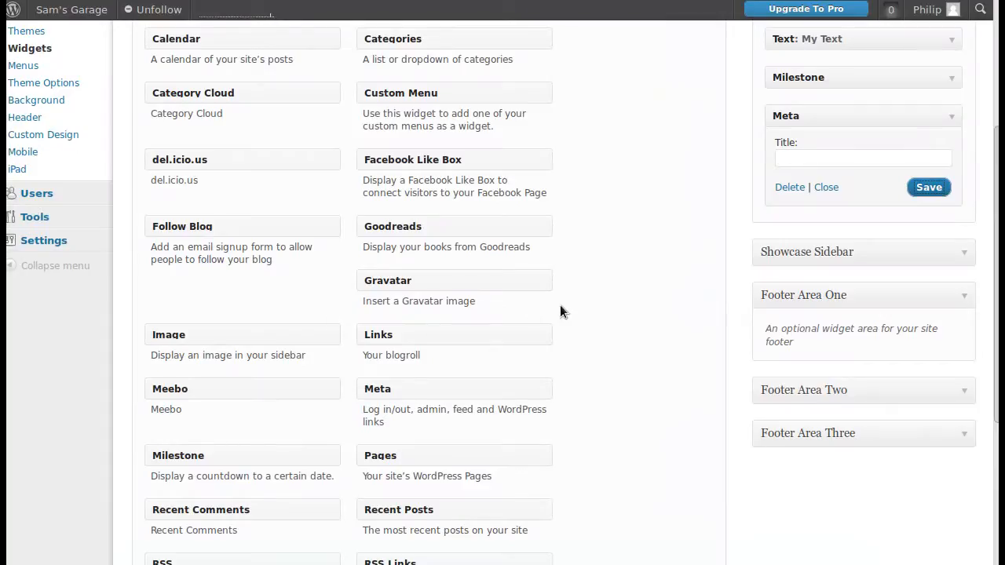
{"action": "left_click", "coordinate": [951, 117]}
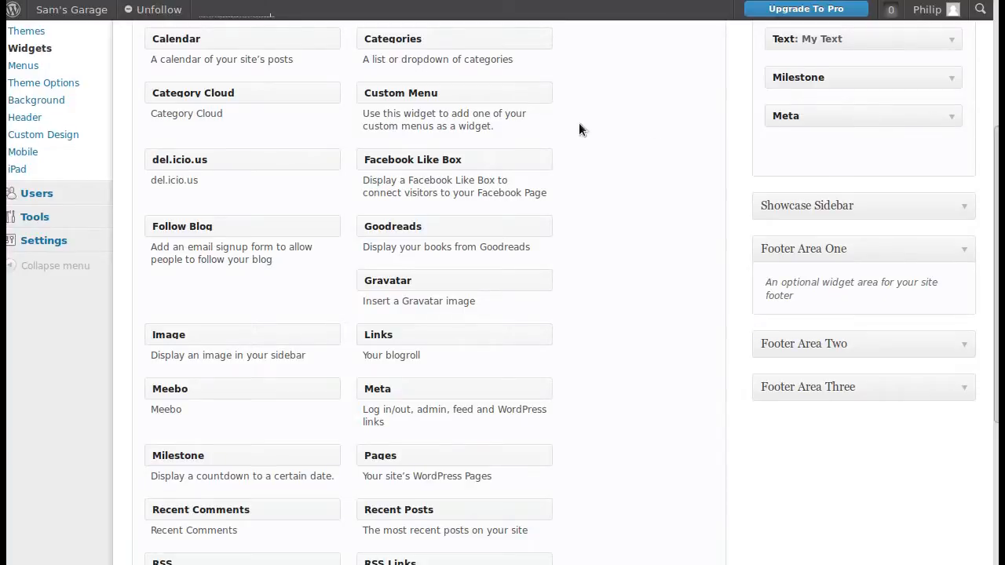
{"action": "scroll", "coordinate": [645, 208], "scroll_direction": "up", "scroll_amount": 3}
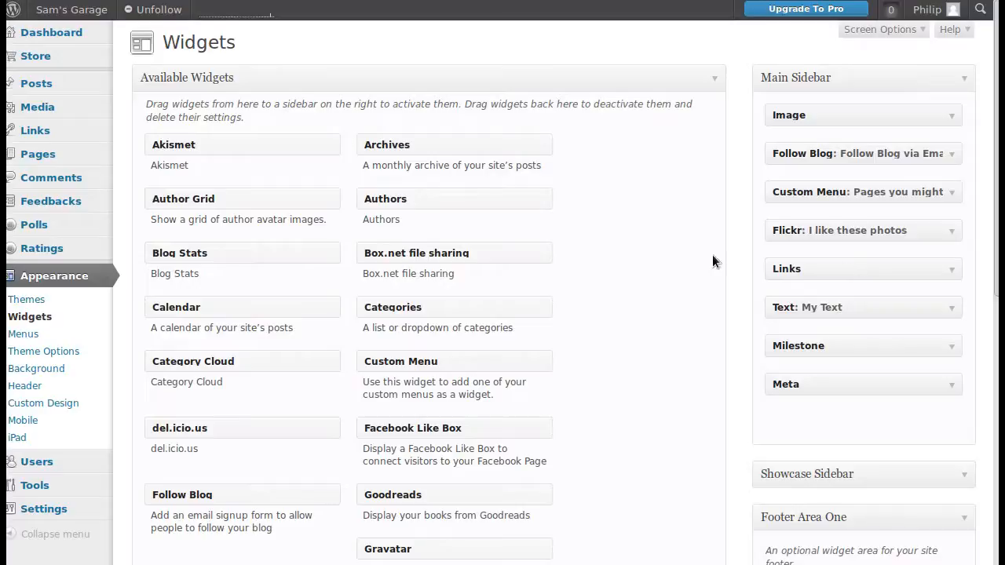
- Locate Image among the available widgets, and expand the Main Sidebar's Image widget to examine its image URL setting
{"action": "scroll", "coordinate": [336, 302], "scroll_direction": "down", "scroll_amount": 2}
{"action": "scroll", "coordinate": [337, 299], "scroll_direction": "down", "scroll_amount": 7}
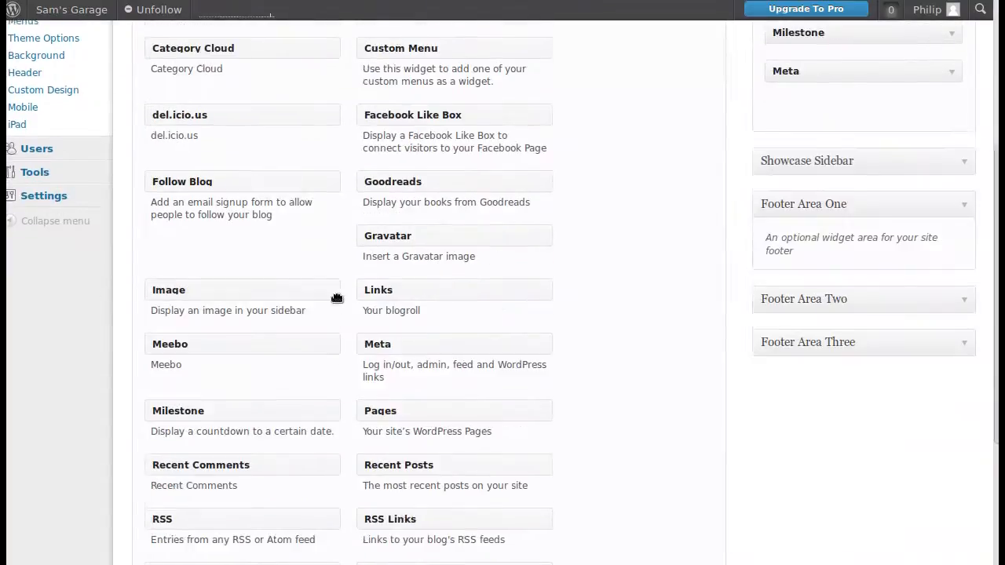
{"action": "scroll", "coordinate": [581, 372], "scroll_direction": "up", "scroll_amount": 9}
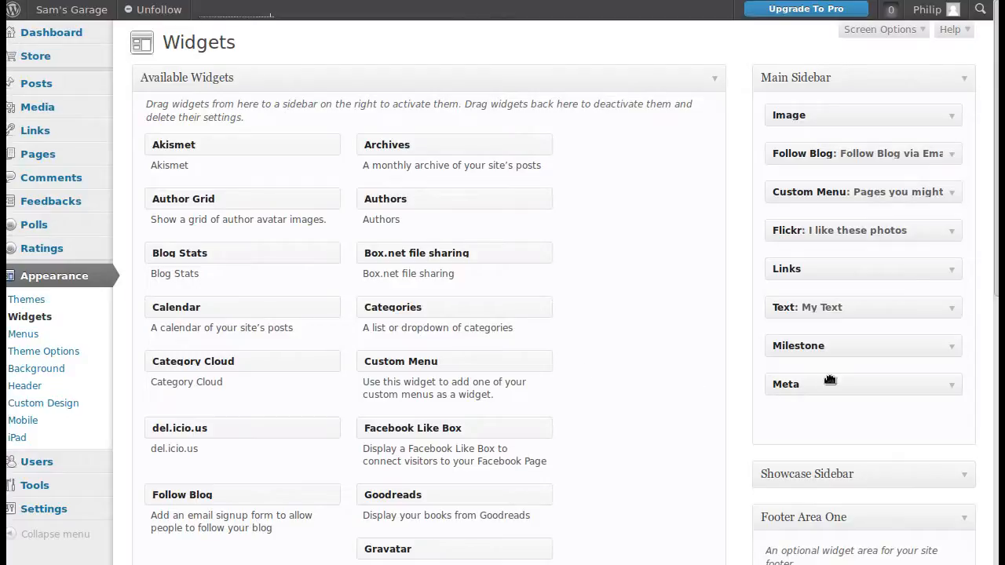
{"action": "left_click", "coordinate": [949, 116]}
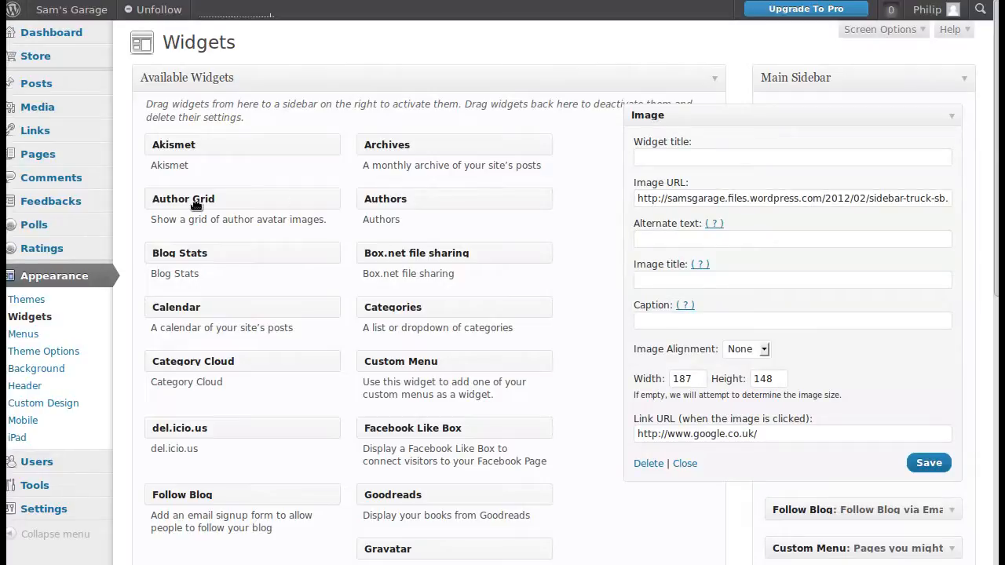
{"action": "scroll", "coordinate": [325, 383], "scroll_direction": "down", "scroll_amount": 3}
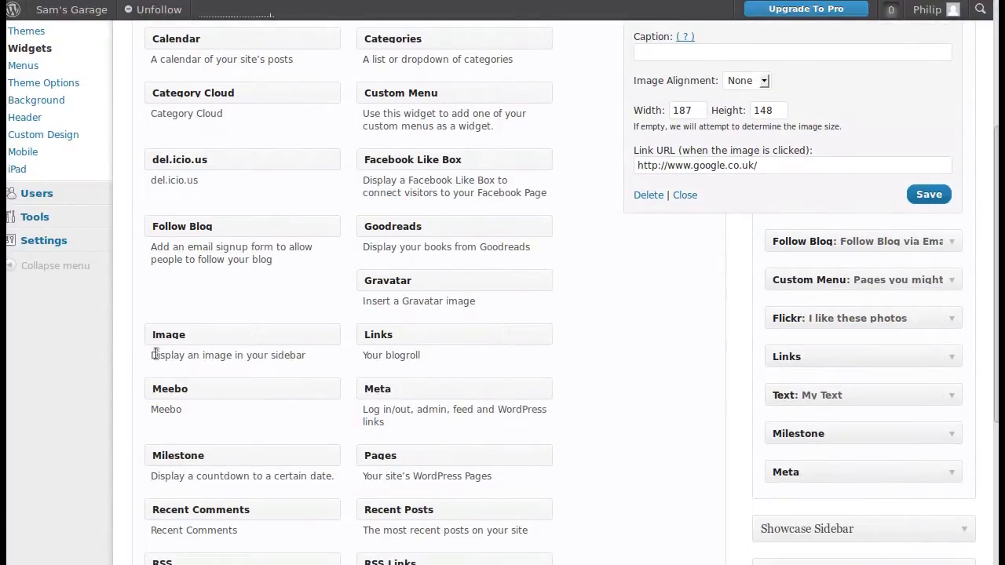
{"action": "left_click_drag", "start_coordinate": [159, 334], "coordinate": [212, 269]}
{"action": "scroll", "coordinate": [448, 243], "scroll_direction": "up", "scroll_amount": 4}
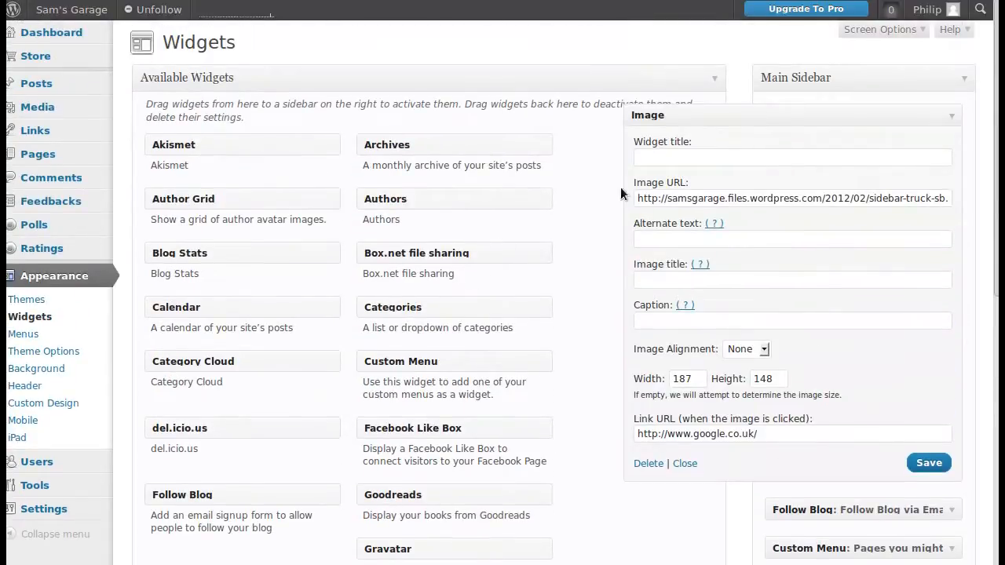
{"action": "left_click_drag", "start_coordinate": [637, 185], "coordinate": [688, 185]}
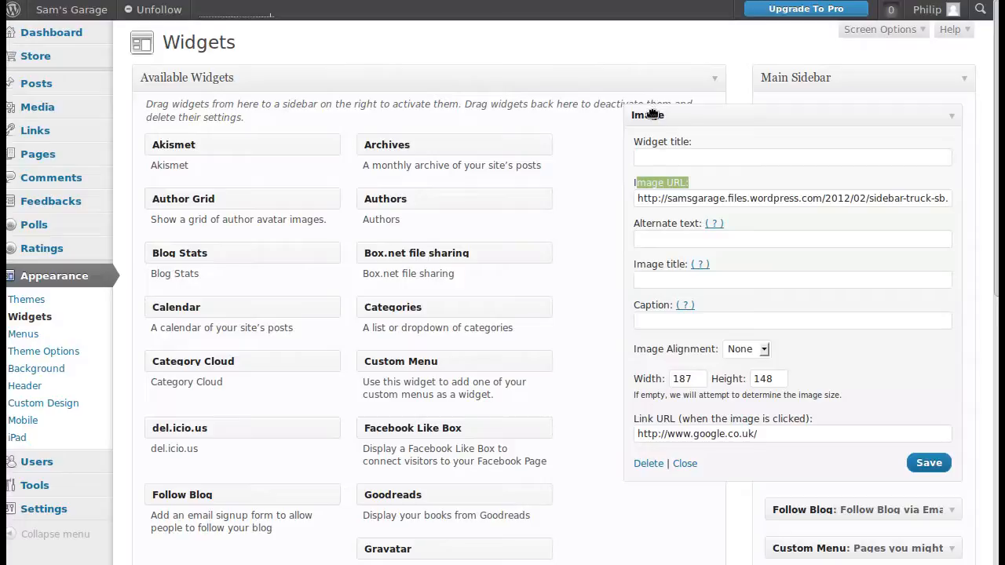
{"action": "left_click", "coordinate": [683, 197]}
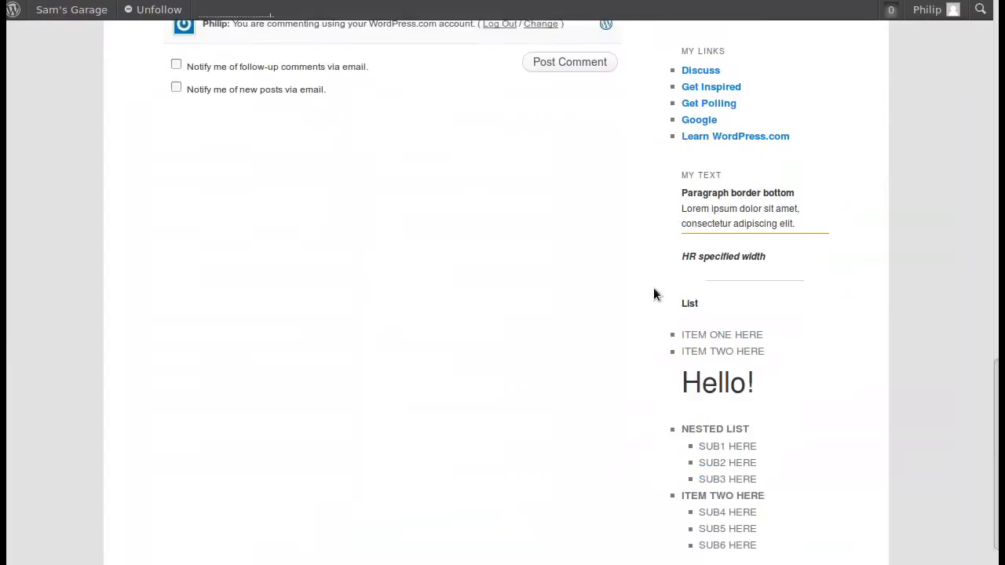
- Test the truck image's link in the published Servicing page's sidebar, and return to the widget management screen
{"action": "scroll", "coordinate": [655, 294], "scroll_direction": "up", "scroll_amount": 15}
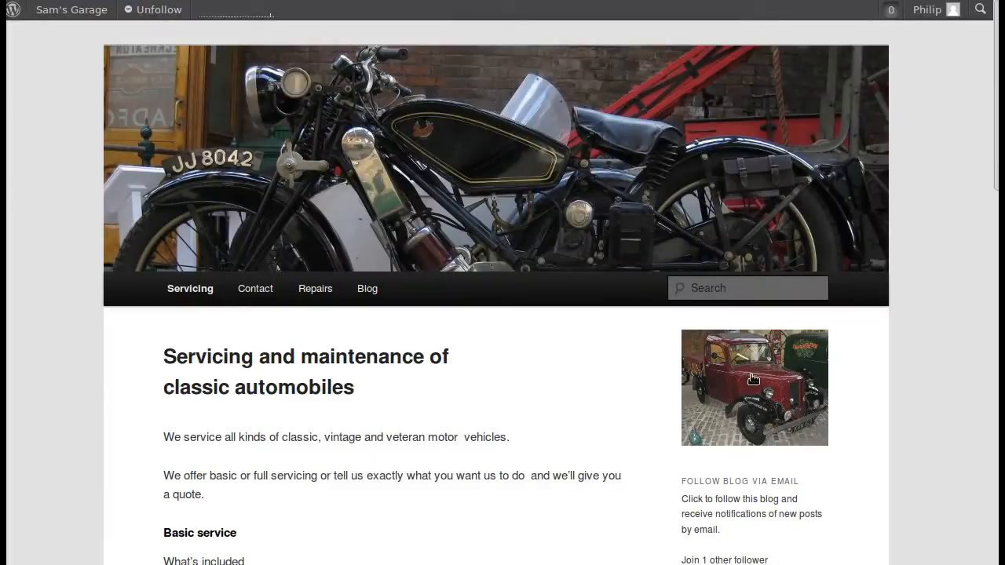
{"action": "scroll", "coordinate": [752, 379], "scroll_direction": "down", "scroll_amount": 3}
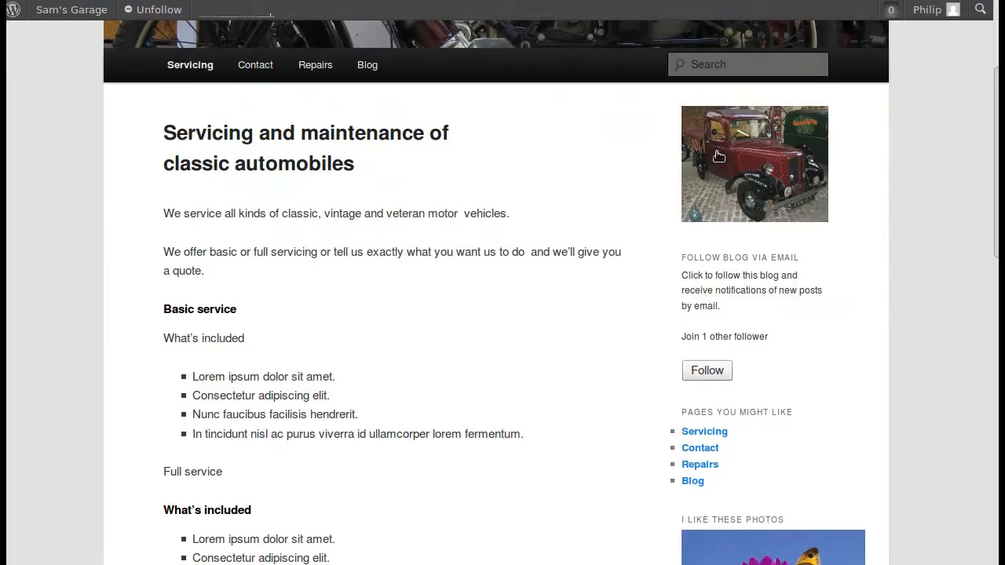
{"action": "left_click", "coordinate": [771, 154]}
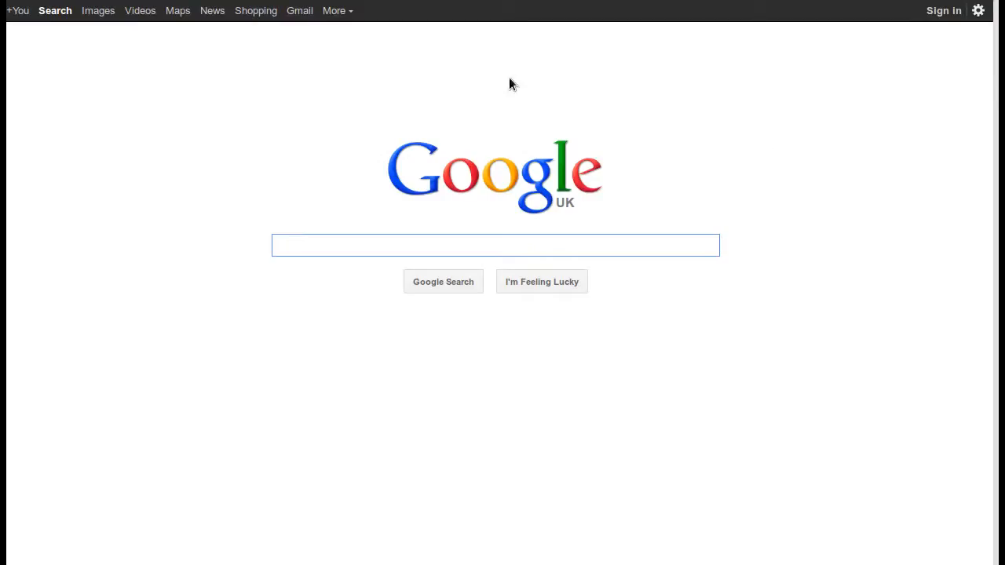
{"action": "key", "text": "alt+Left"}
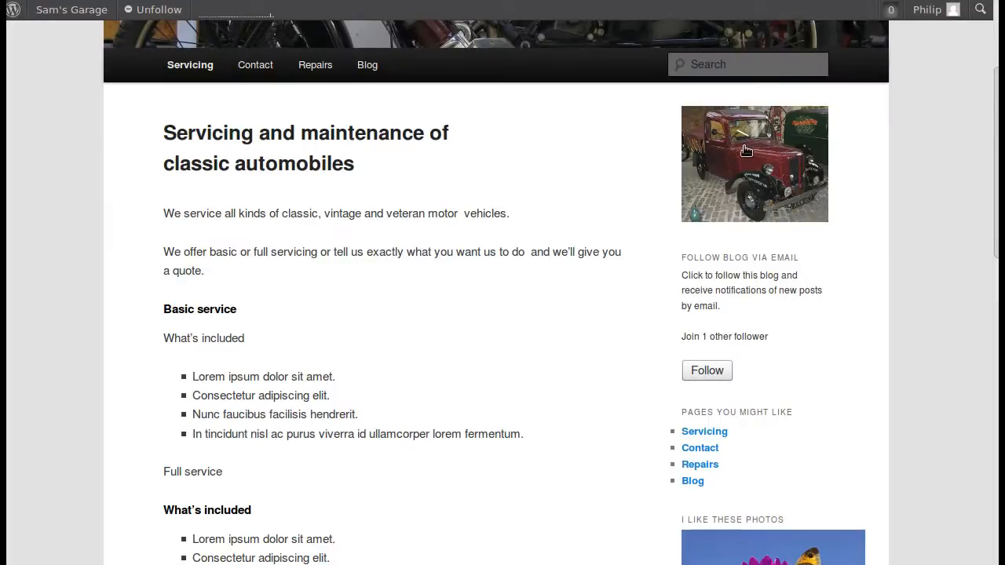
{"action": "key", "text": "ctrl+Tab"}
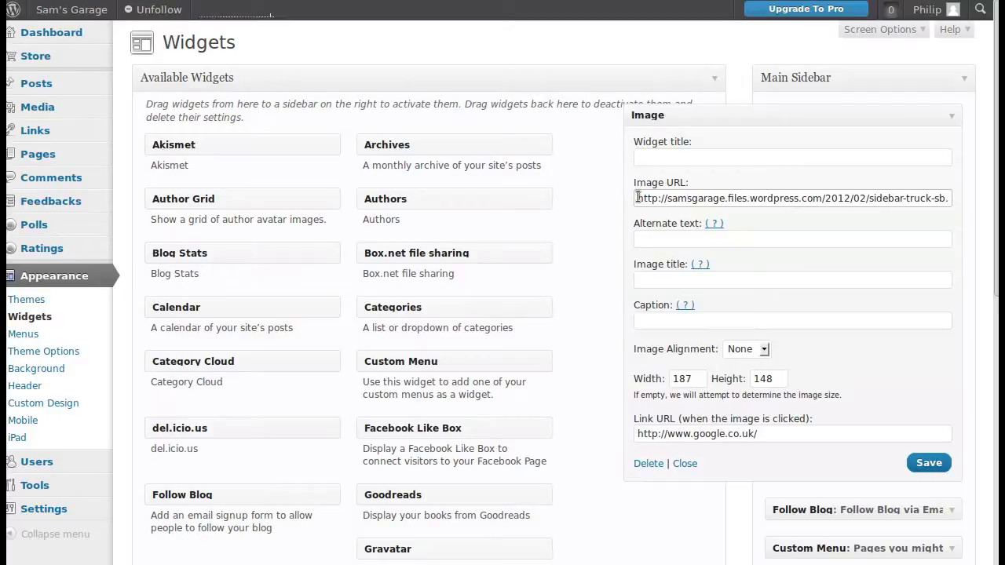
- Examine the Image widget's image URL, and select the matching file URL of sidebar-truck-sb in the Media Library
{"action": "left_click_drag", "start_coordinate": [637, 197], "coordinate": [799, 201]}
{"action": "left_click", "coordinate": [819, 196]}
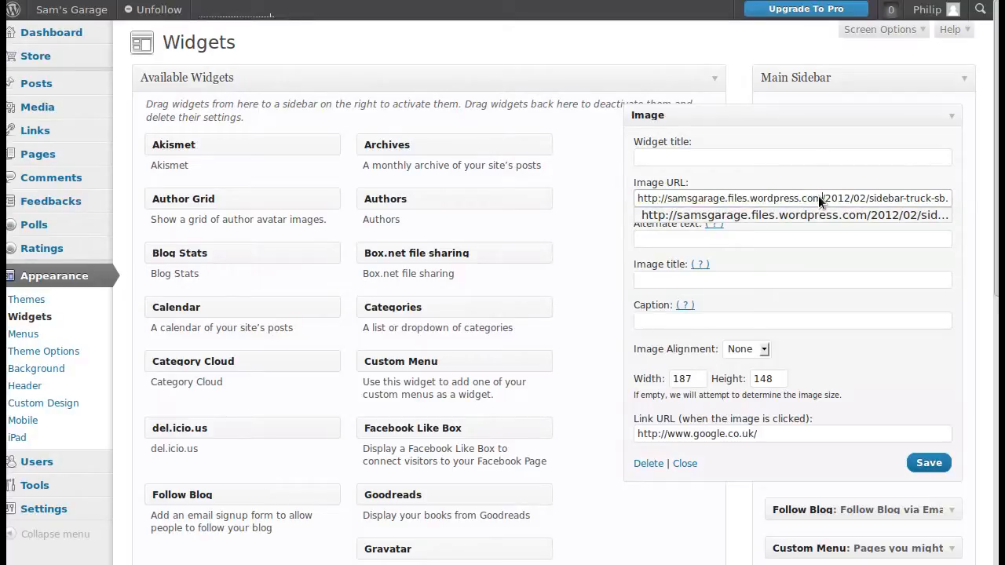
{"action": "left_click", "coordinate": [705, 182]}
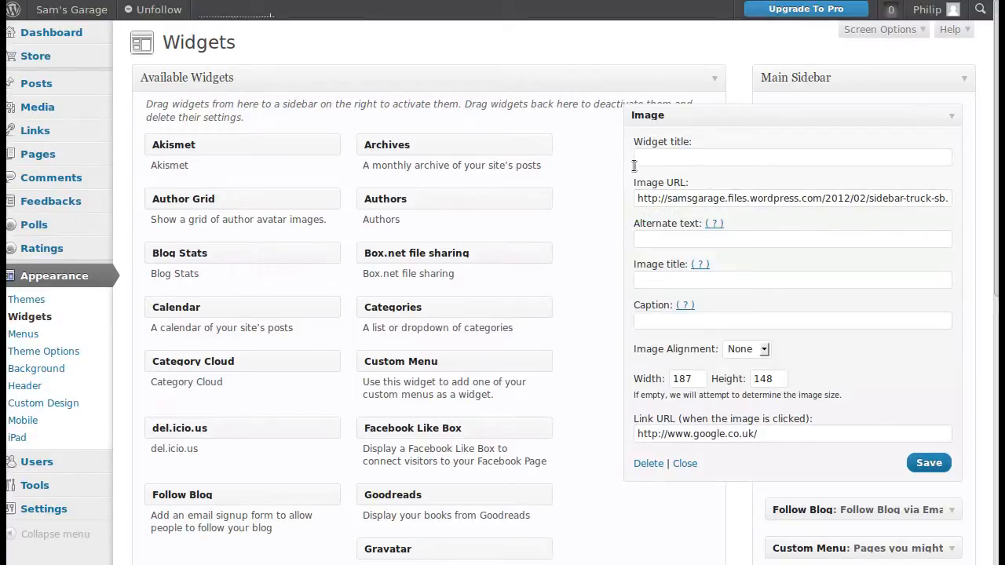
{"action": "mouse_move", "coordinate": [47, 109]}
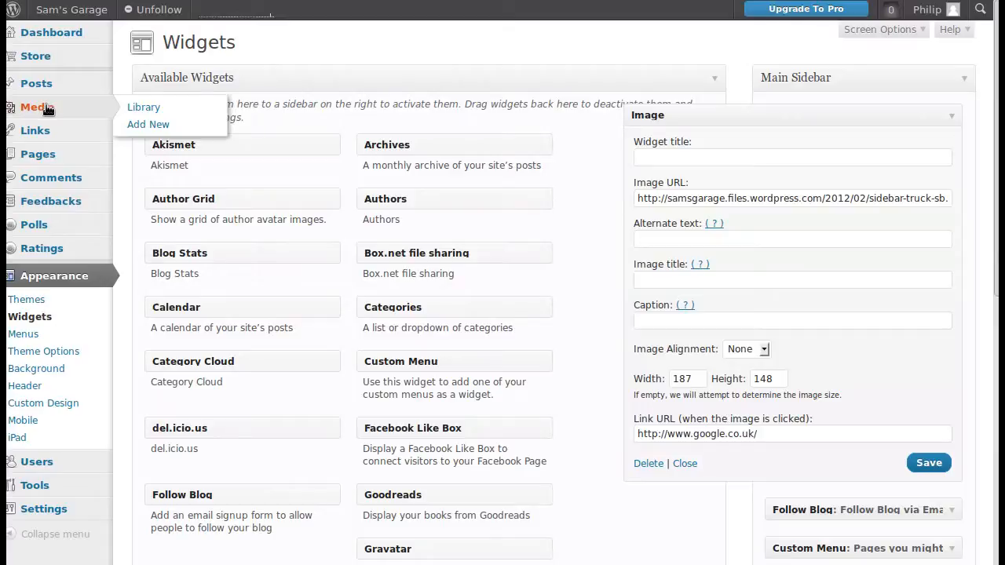
{"action": "left_click", "coordinate": [134, 107]}
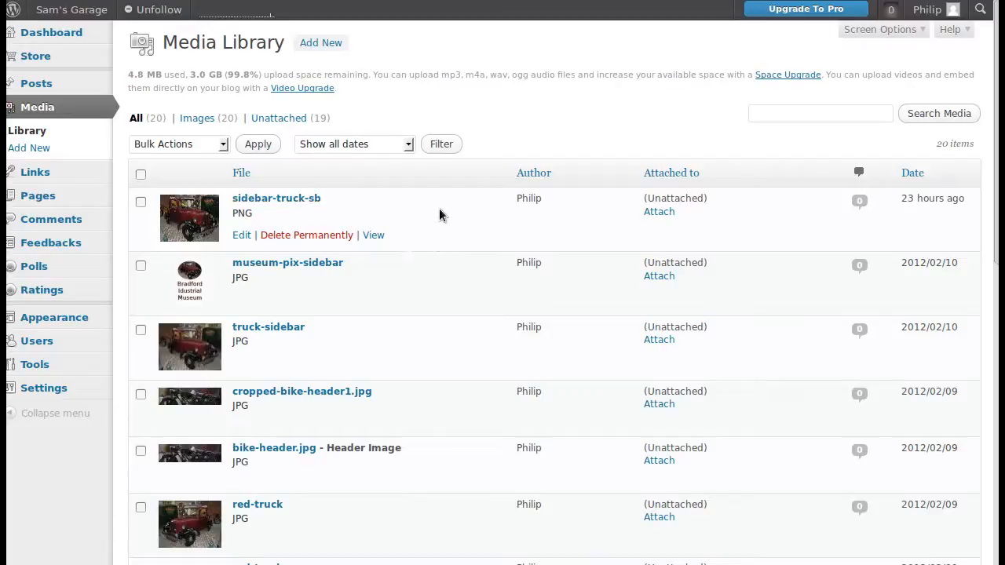
{"action": "left_click", "coordinate": [292, 201]}
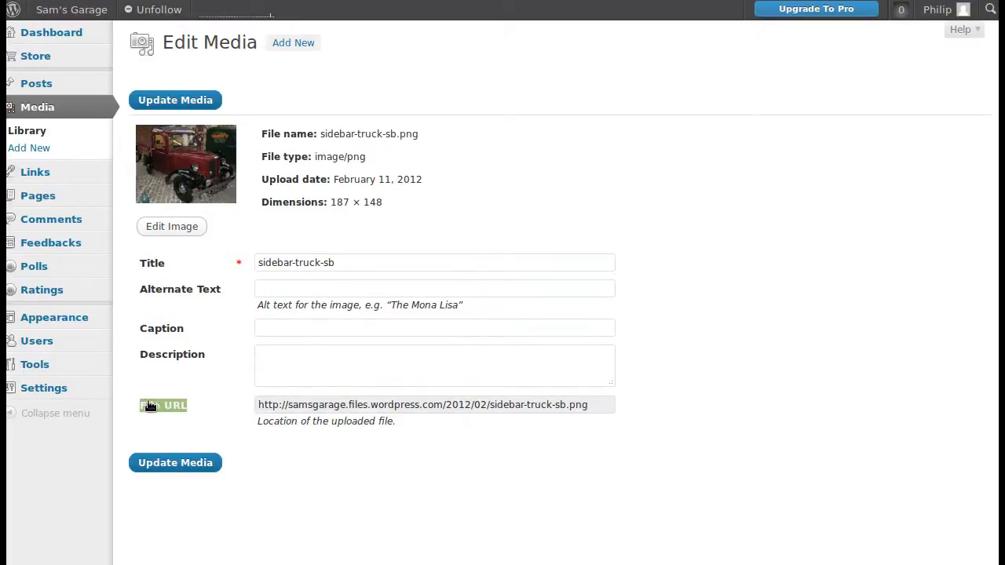
{"action": "left_click", "coordinate": [262, 404]}
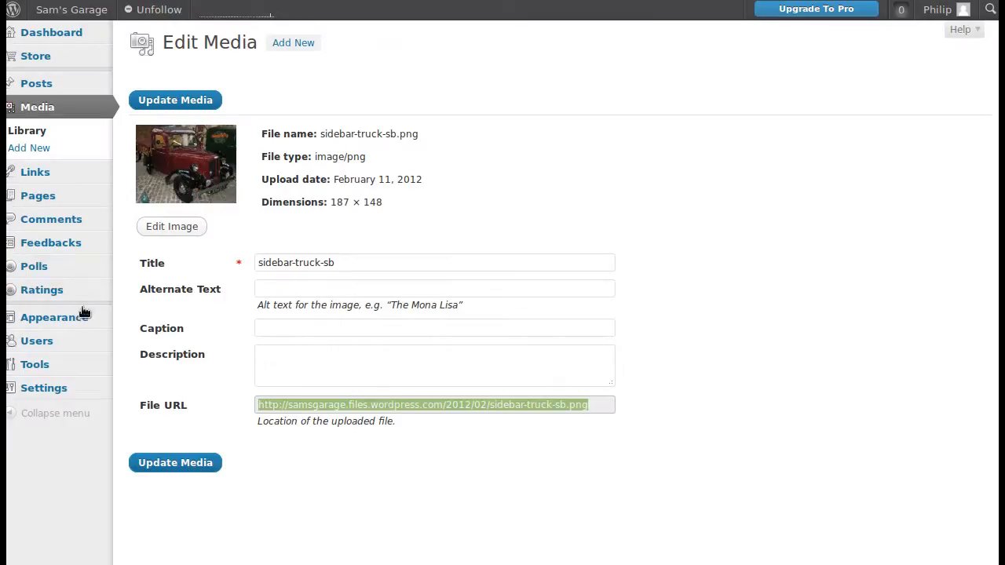
- Go back to the widget management screen and examine the image URL in the Main Sidebar's Image widget
{"action": "mouse_move", "coordinate": [85, 323]}
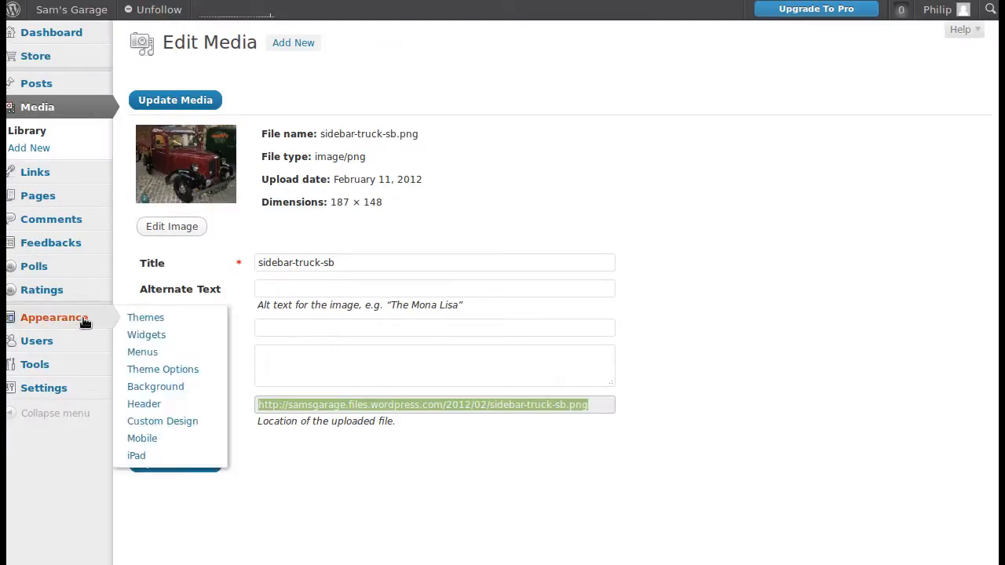
{"action": "left_click", "coordinate": [149, 336]}
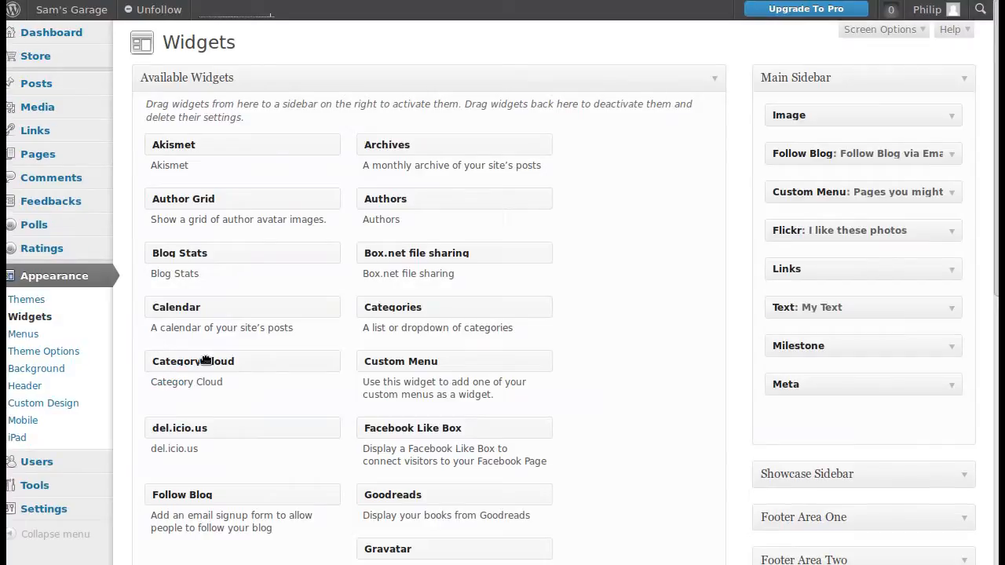
{"action": "left_click", "coordinate": [951, 116]}
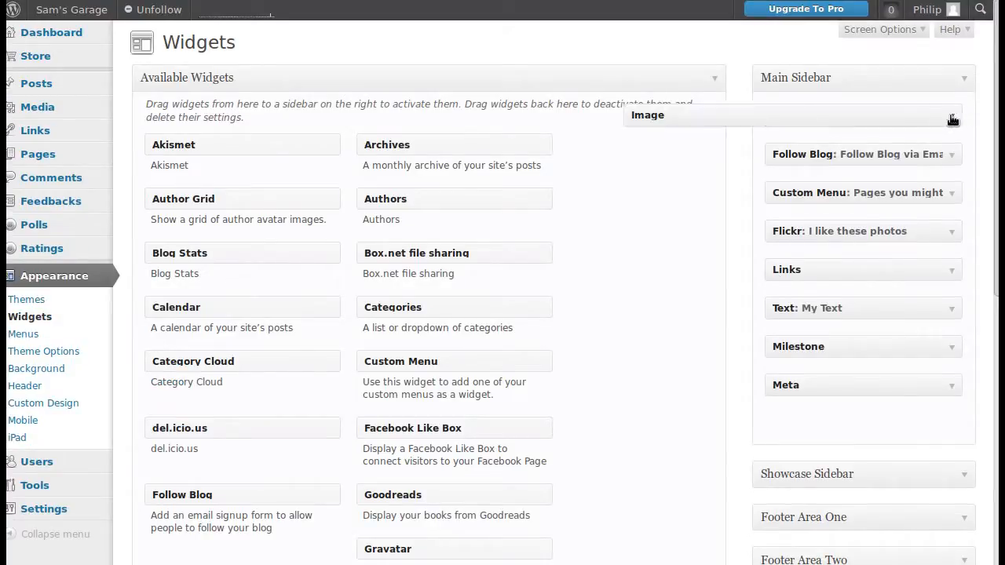
{"action": "triple_click", "coordinate": [744, 199]}
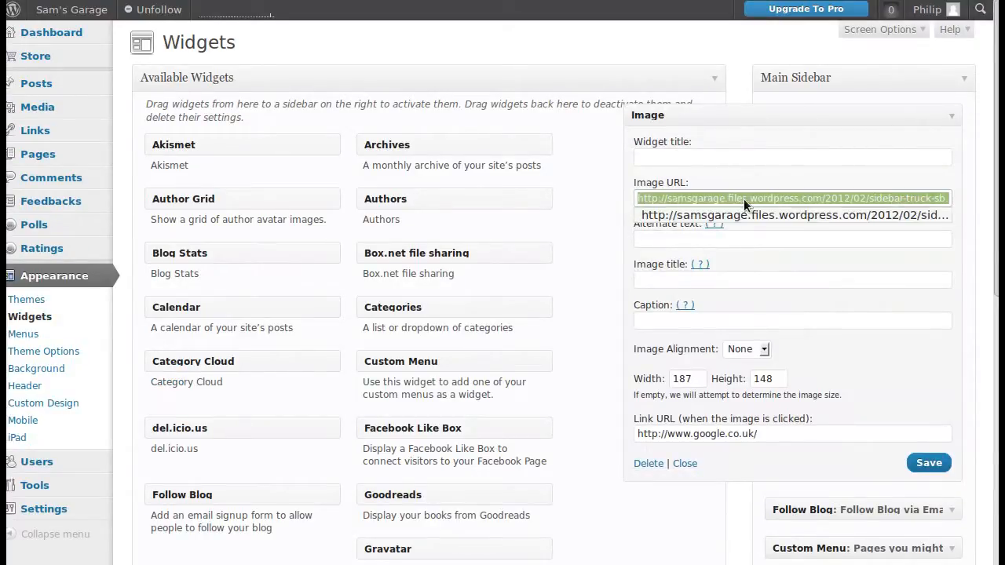
{"action": "left_click", "coordinate": [744, 200]}
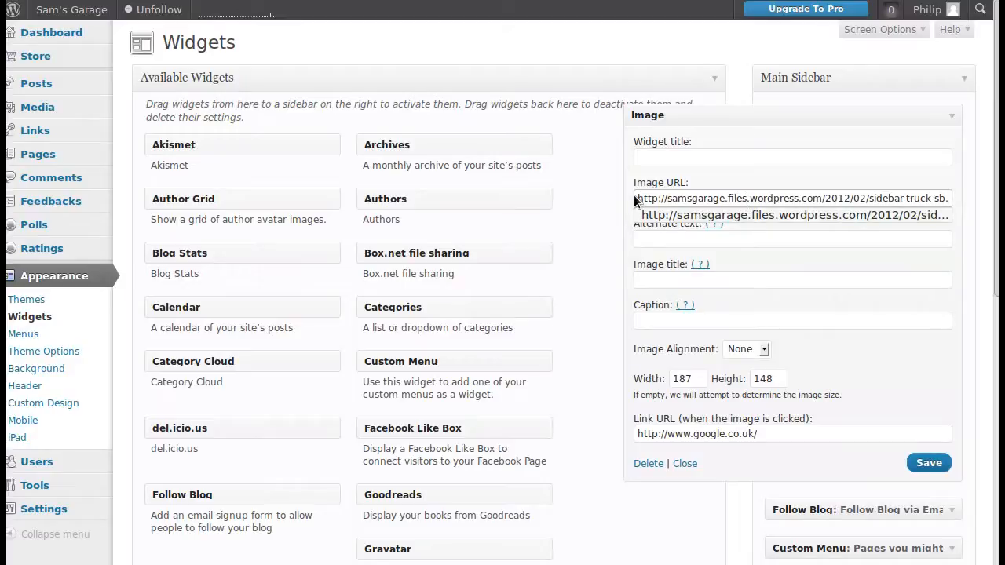
{"action": "left_click_drag", "start_coordinate": [635, 196], "coordinate": [855, 204]}
{"action": "left_click", "coordinate": [854, 196]}
{"action": "left_click", "coordinate": [700, 207]}
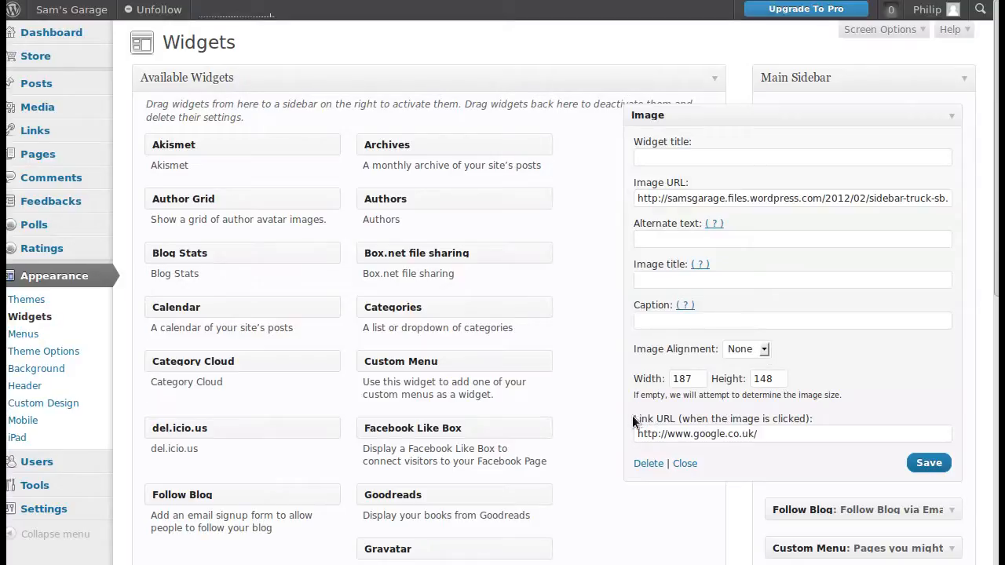
- Review the Image widget's link URL, save the widget and collapse its settings
{"action": "left_click_drag", "start_coordinate": [632, 420], "coordinate": [818, 425]}
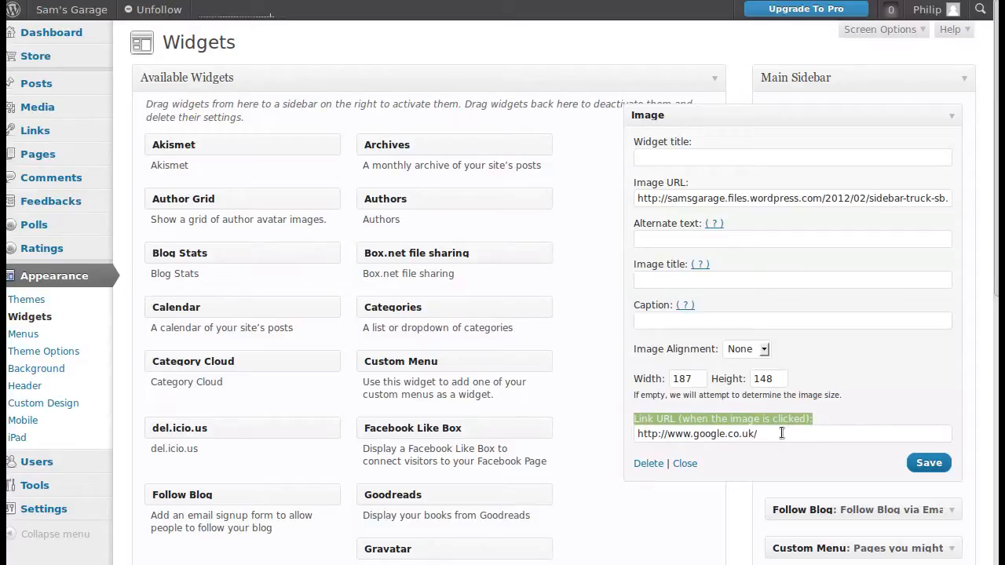
{"action": "left_click_drag", "start_coordinate": [694, 434], "coordinate": [635, 434]}
{"action": "left_click", "coordinate": [653, 444]}
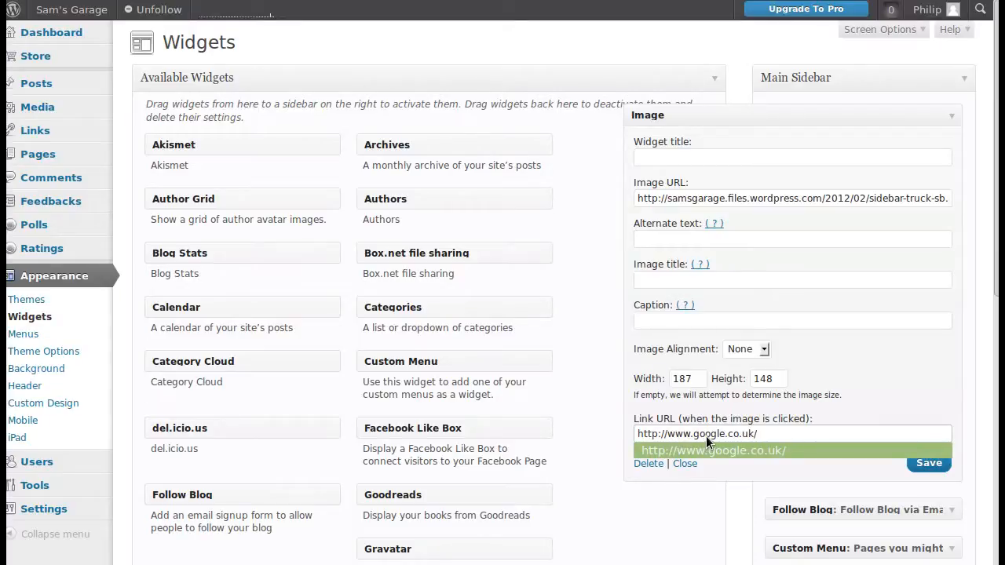
{"action": "left_click", "coordinate": [612, 437]}
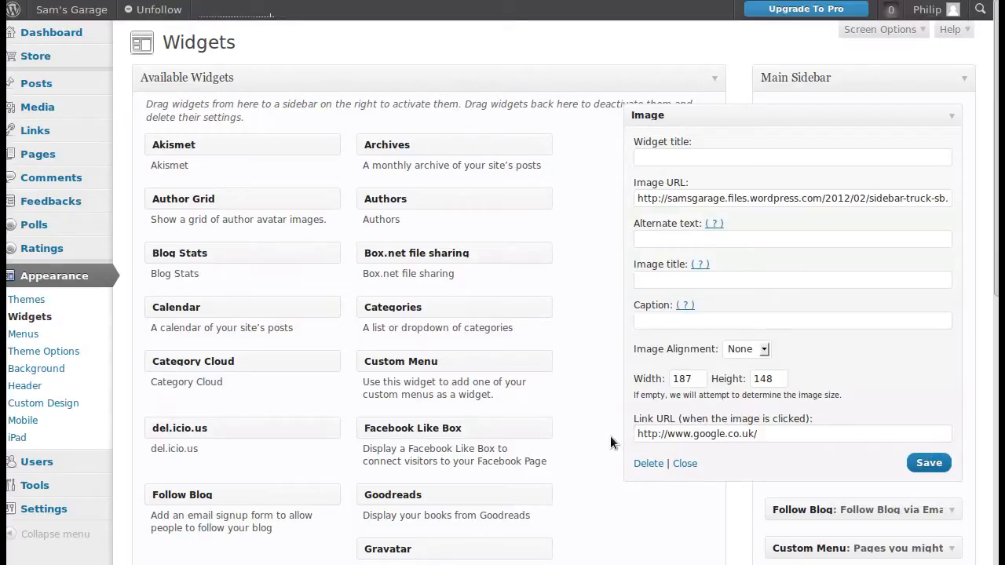
{"action": "left_click", "coordinate": [934, 463]}
{"action": "left_click", "coordinate": [950, 116]}
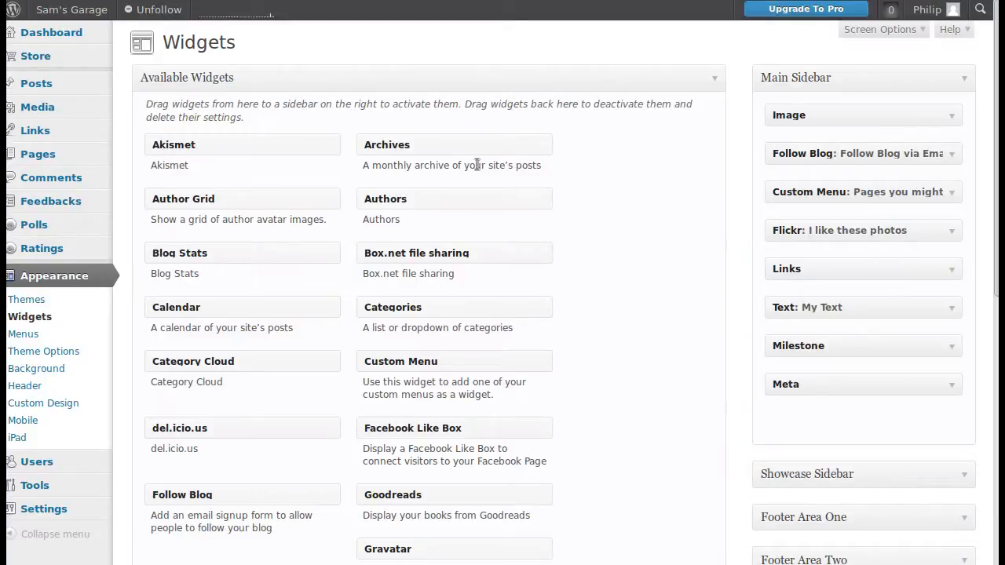
- Open the WordPress.com home page and its Support page, and examine the list of support topics
{"action": "left_click", "coordinate": [677, 0]}
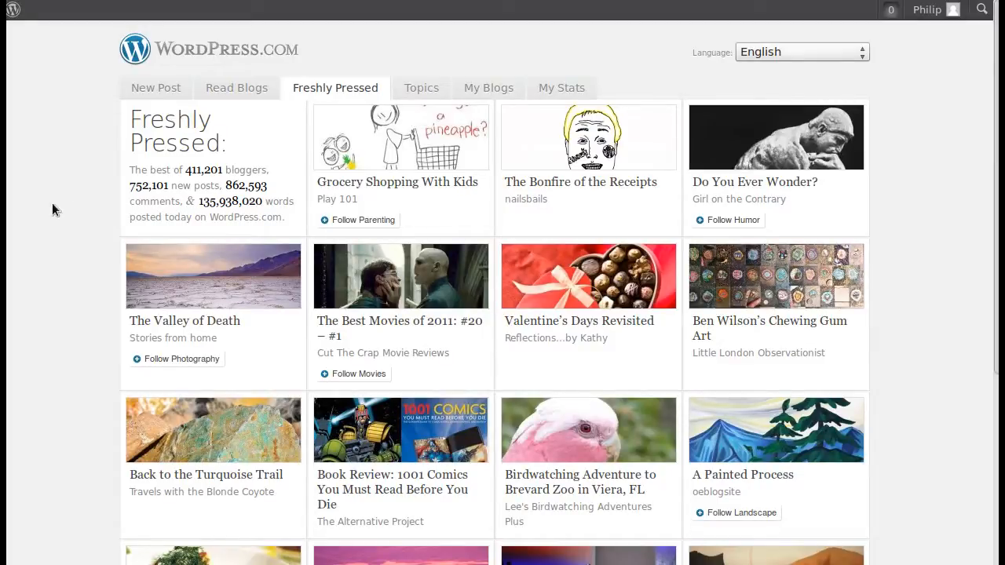
{"action": "scroll", "coordinate": [141, 232], "scroll_direction": "down", "scroll_amount": 5}
{"action": "scroll", "coordinate": [175, 247], "scroll_direction": "down", "scroll_amount": 5}
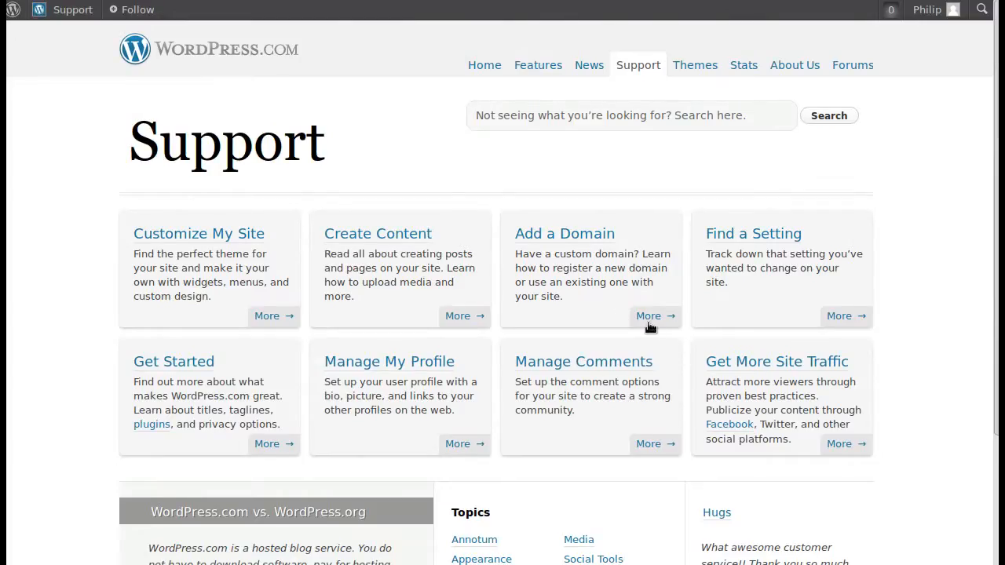
{"action": "scroll", "coordinate": [628, 327], "scroll_direction": "down", "scroll_amount": 5}
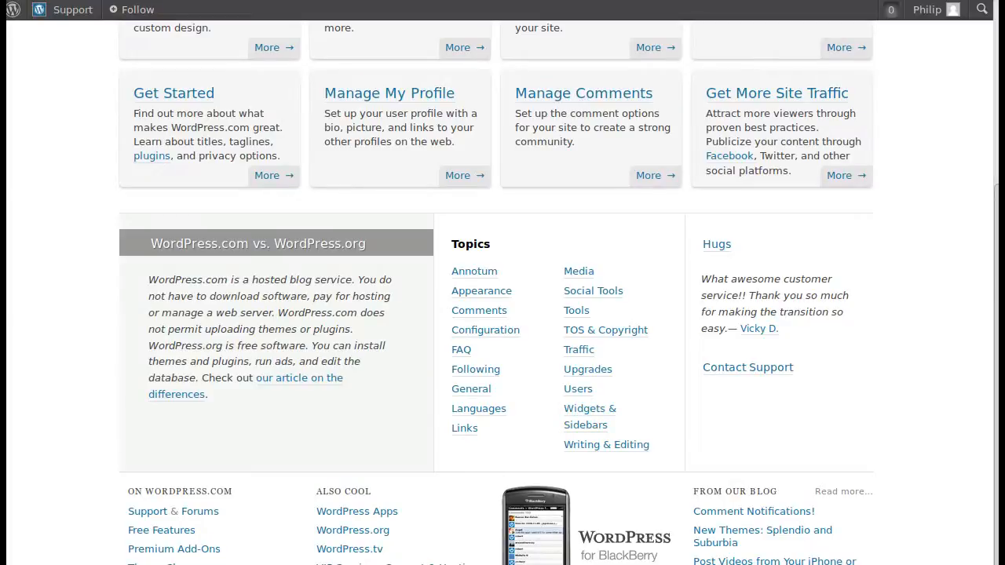
- Restore the browser window to a smaller size, shrink it further and open the in-page text search
{"action": "key", "text": "alt+F5"}
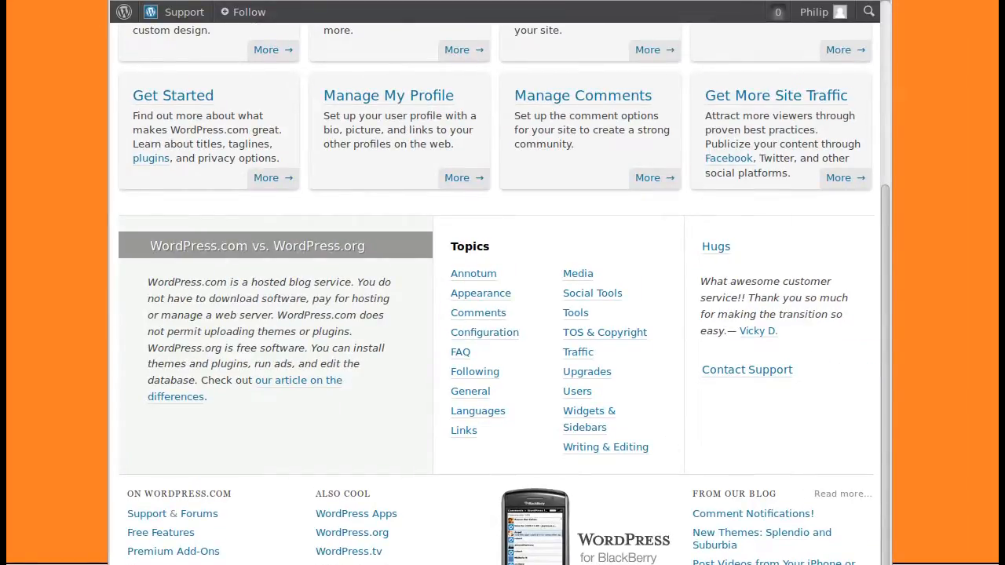
{"action": "left_click_drag", "start_coordinate": [889, 562], "coordinate": [874, 516]}
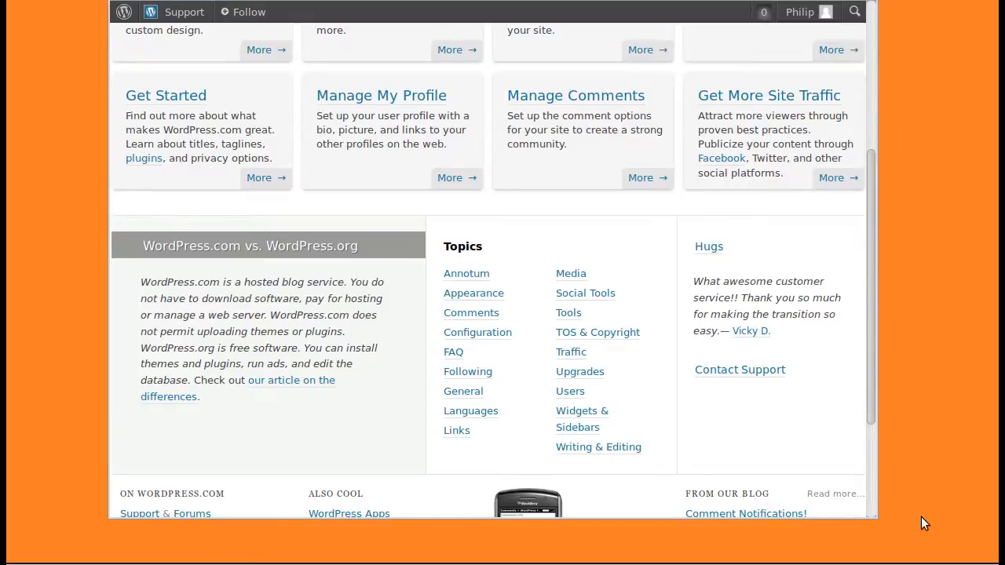
{"action": "key", "text": "ctrl+f"}
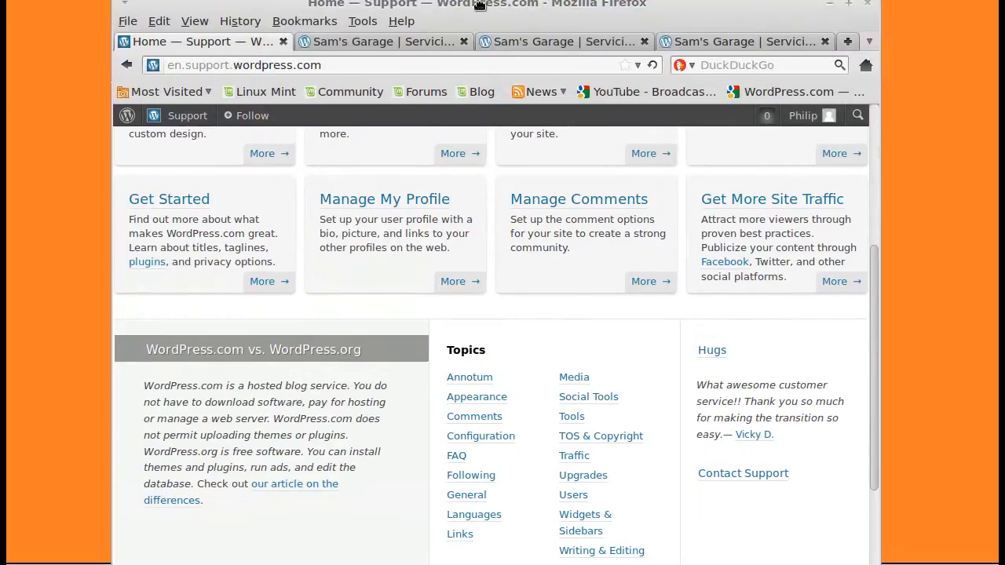
- Move the browser window down to expose its address bar, and show and hide the in-page search bar
{"action": "left_click_drag", "start_coordinate": [479, 5], "coordinate": [480, 0]}
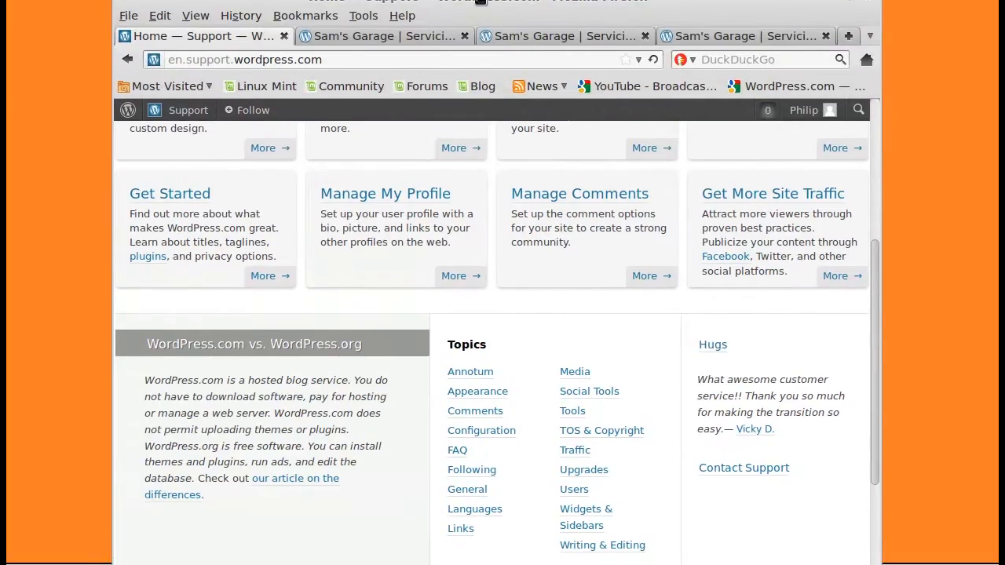
{"action": "key", "text": "ctrl+f"}
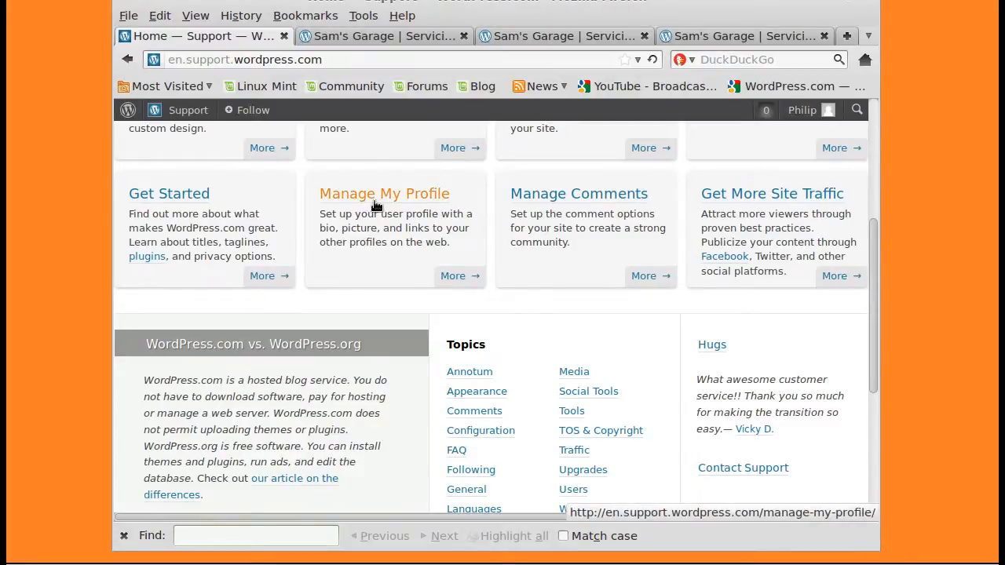
{"action": "left_click", "coordinate": [124, 535]}
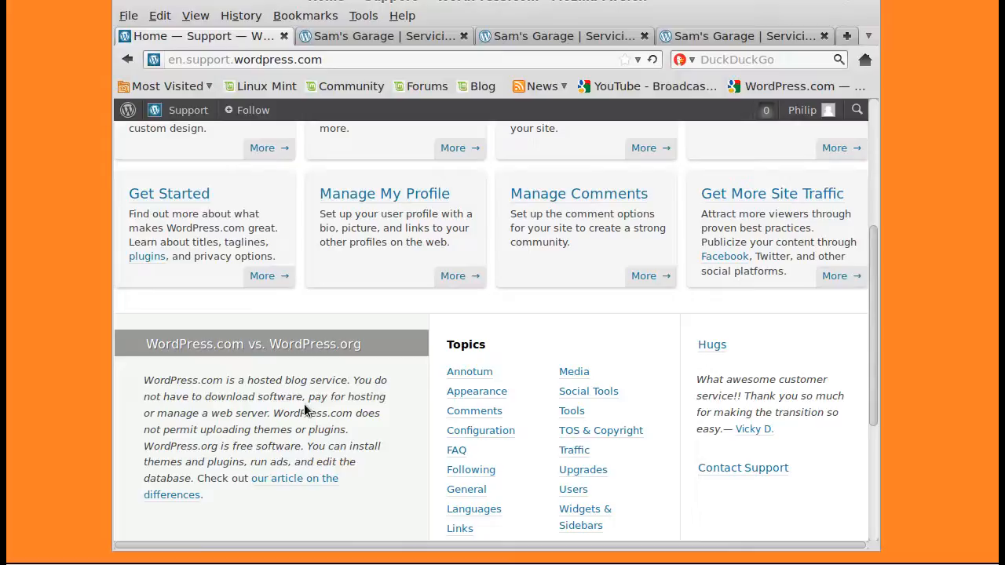
- Search the Support page for "widgets" and open the Widgets & Sidebars topic
{"action": "key", "text": "ctrl+f"}
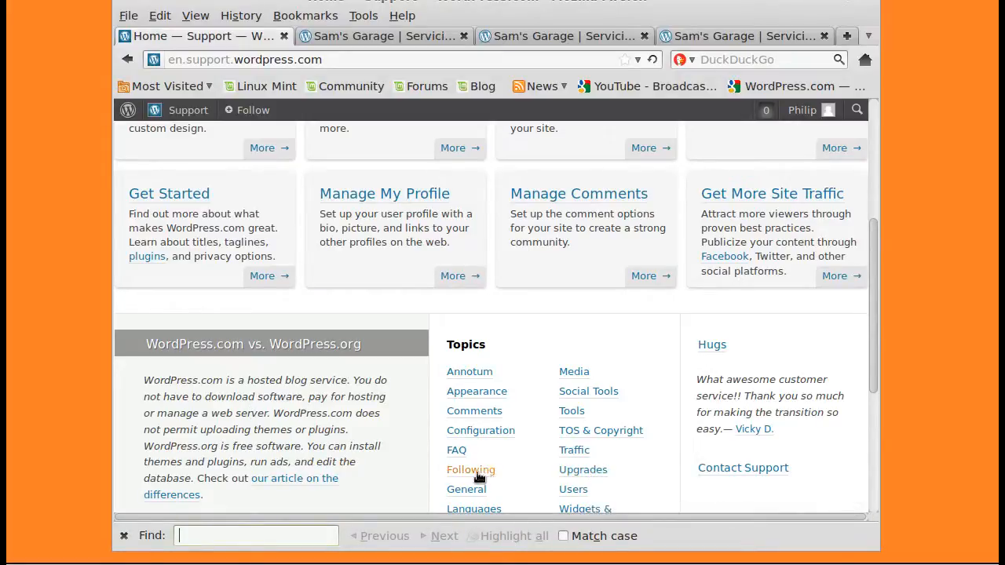
{"action": "type", "text": "wid"}
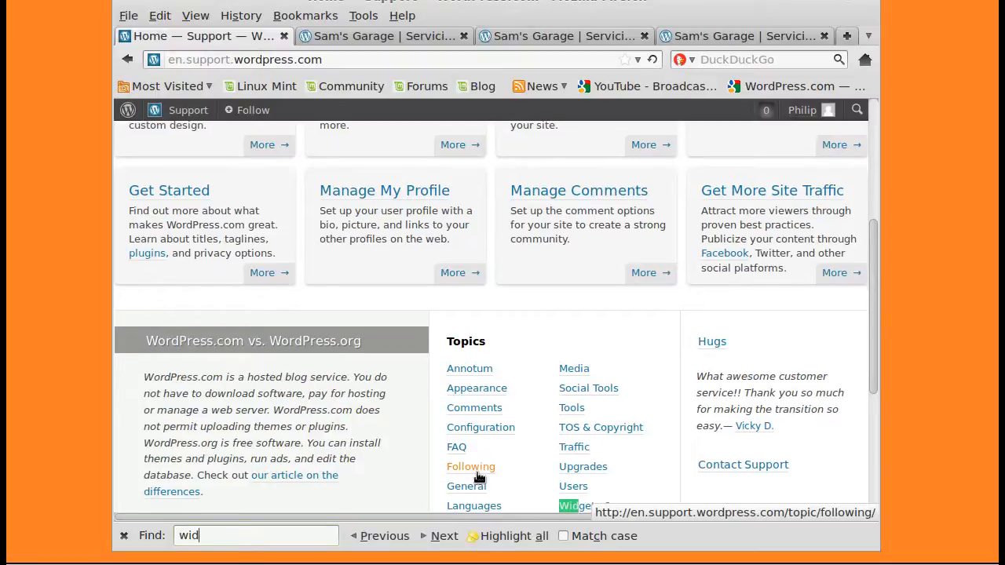
{"action": "type", "text": "gets"}
{"action": "scroll", "coordinate": [490, 471], "scroll_direction": "down", "scroll_amount": 4}
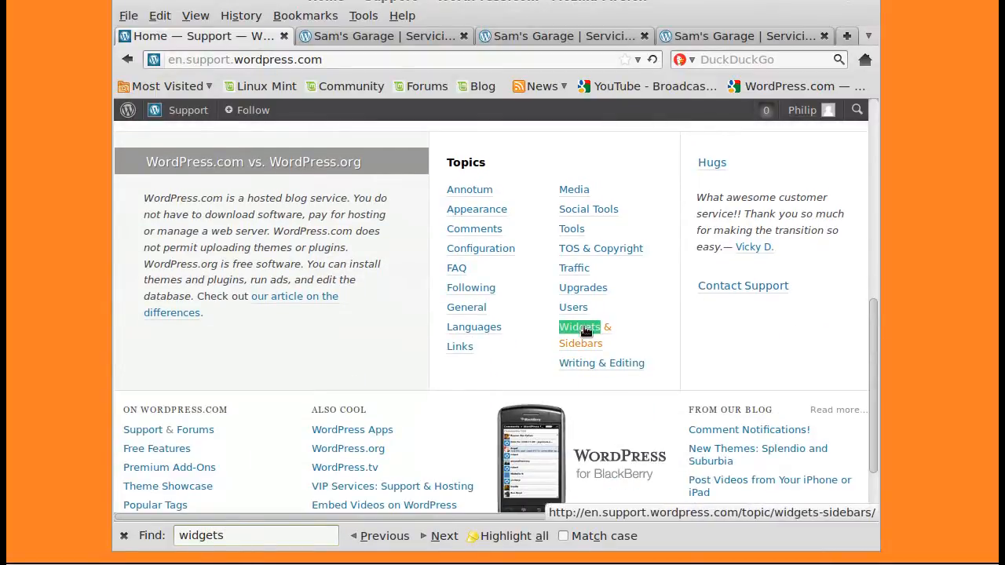
{"action": "left_click", "coordinate": [585, 330]}
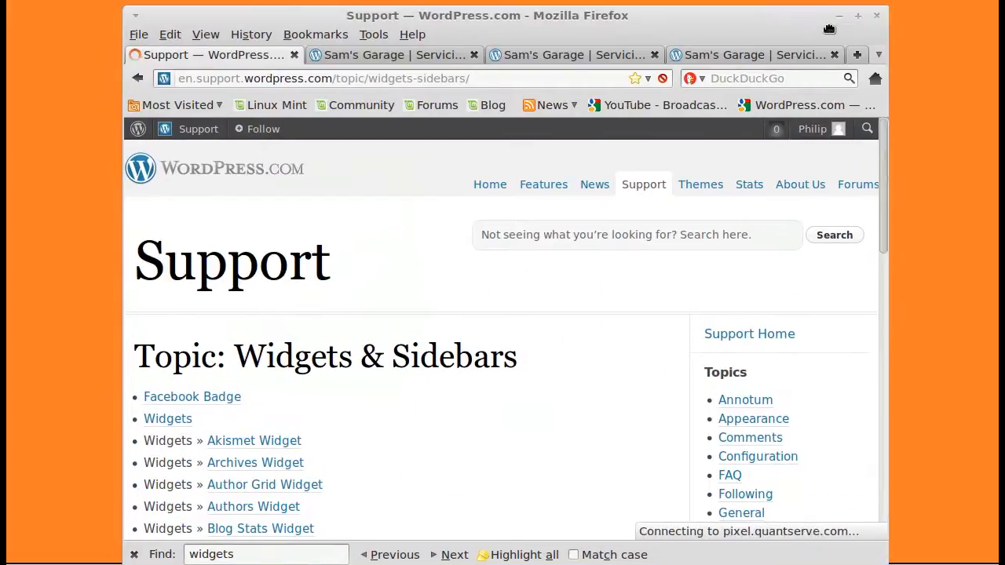
- Maximize the browser window and examine the list of widget articles in the Widgets & Sidebars topic
{"action": "left_click", "coordinate": [858, 16]}
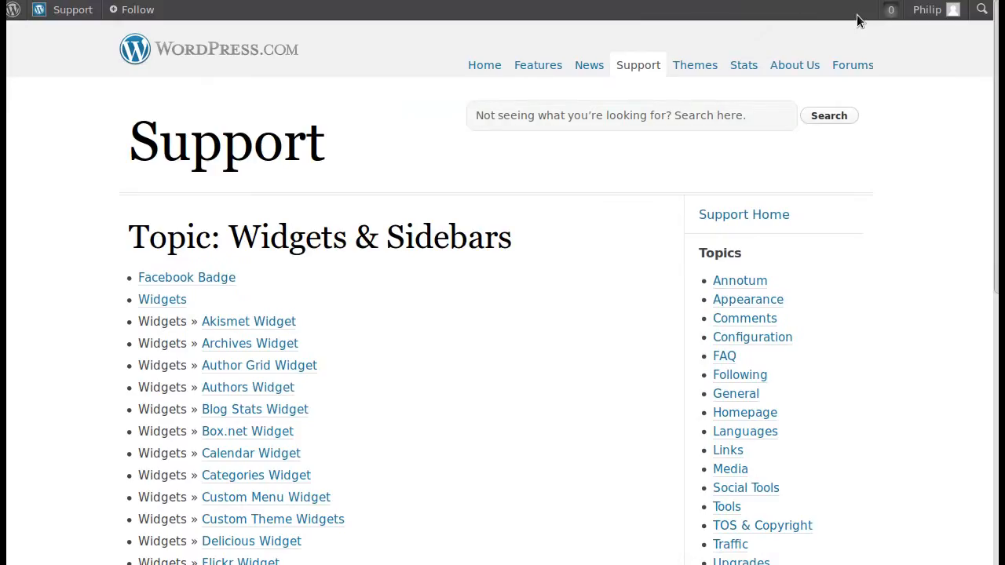
{"action": "scroll", "coordinate": [359, 375], "scroll_direction": "down", "scroll_amount": 5}
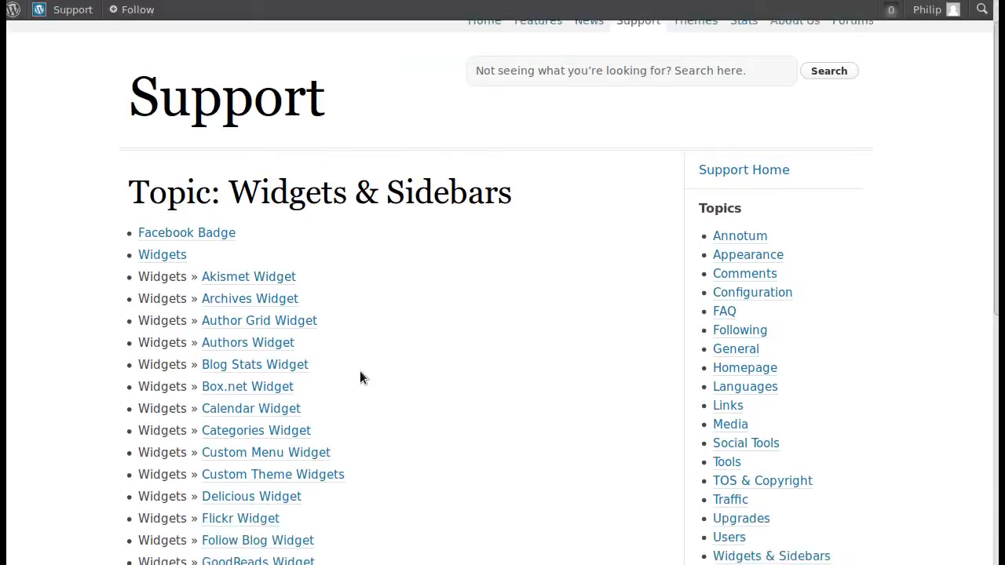
{"action": "scroll", "coordinate": [360, 377], "scroll_direction": "down", "scroll_amount": 7}
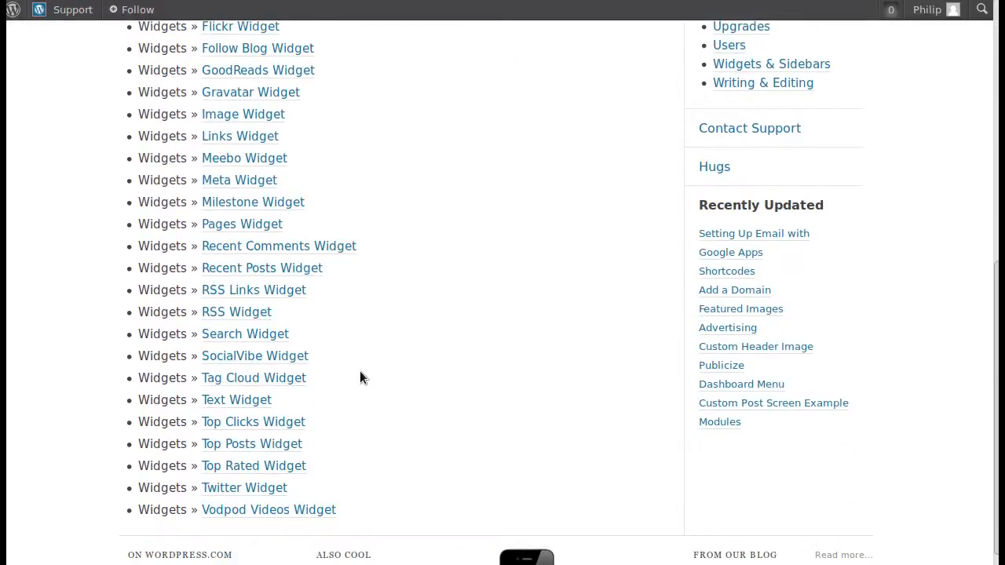
{"action": "scroll", "coordinate": [359, 378], "scroll_direction": "up", "scroll_amount": 6}
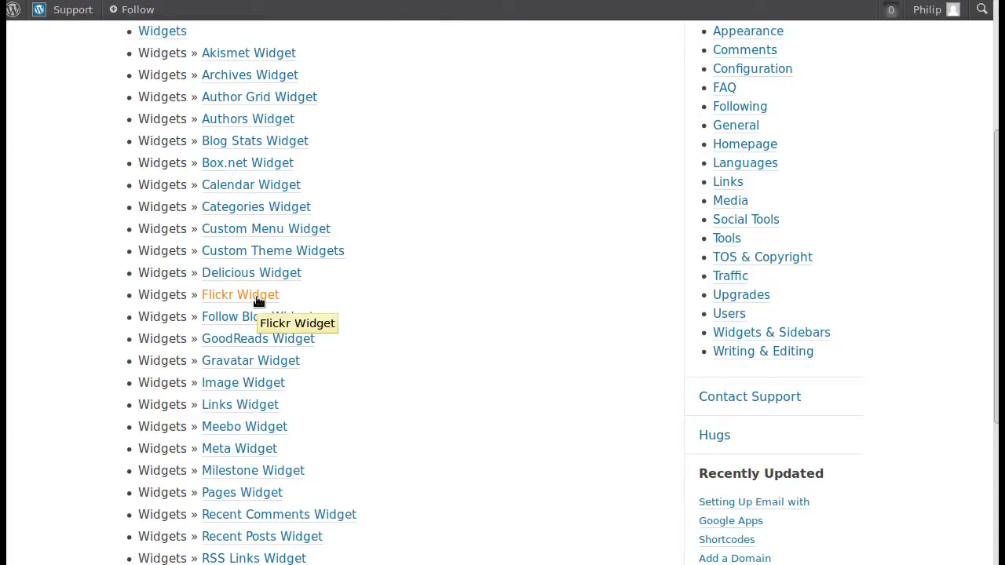
- Open the Flickr Widget support article, review its instructions and video section, and return to the Widgets & Sidebars topic
{"action": "left_click", "coordinate": [211, 296]}
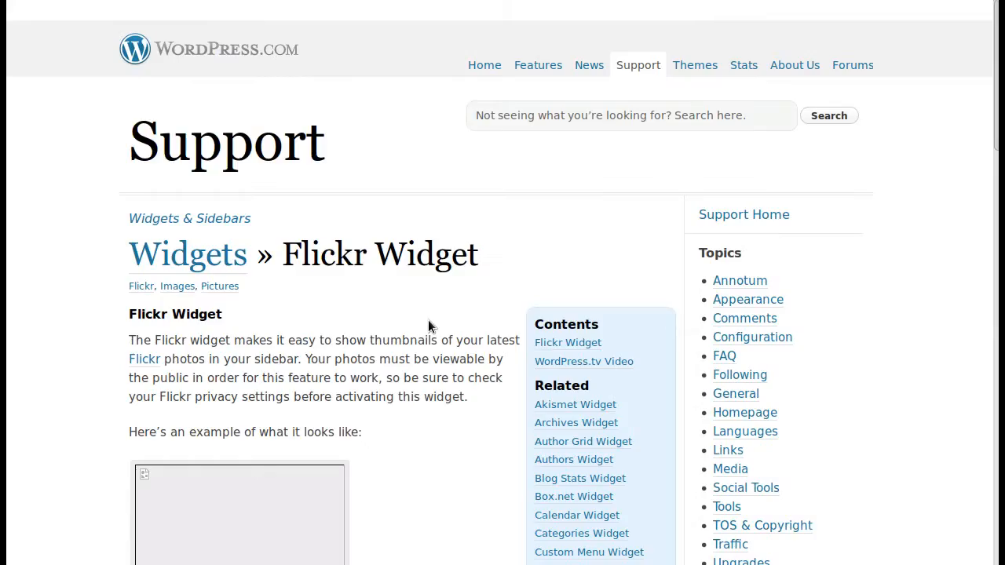
{"action": "scroll", "coordinate": [384, 322], "scroll_direction": "down", "scroll_amount": 15}
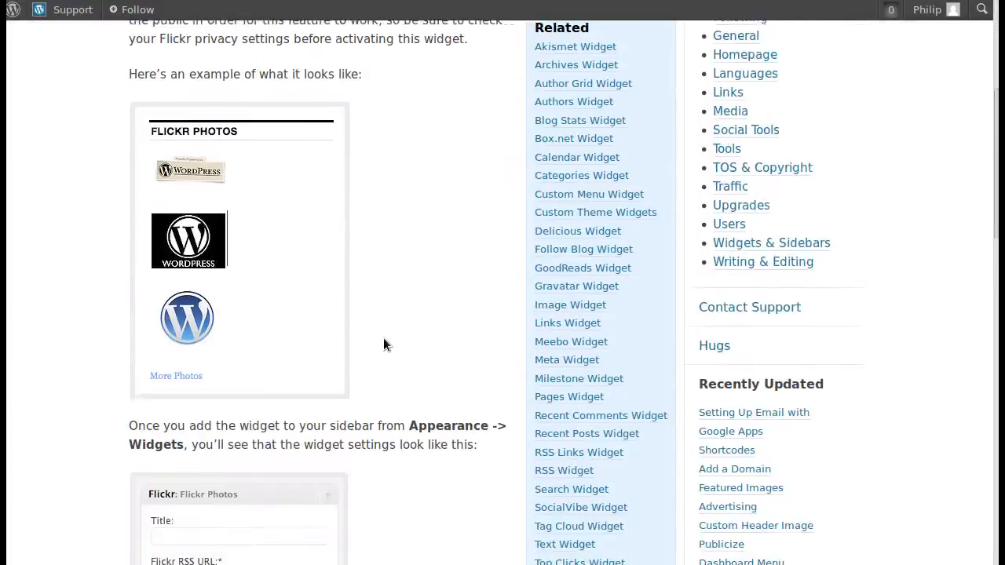
{"action": "scroll", "coordinate": [383, 337], "scroll_direction": "down", "scroll_amount": 15}
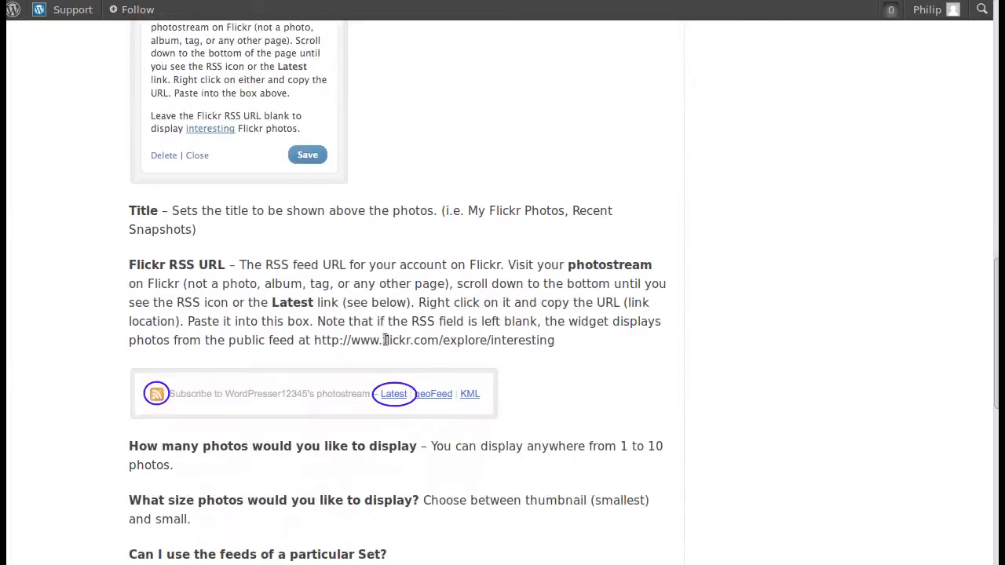
{"action": "scroll", "coordinate": [383, 337], "scroll_direction": "down", "scroll_amount": 10}
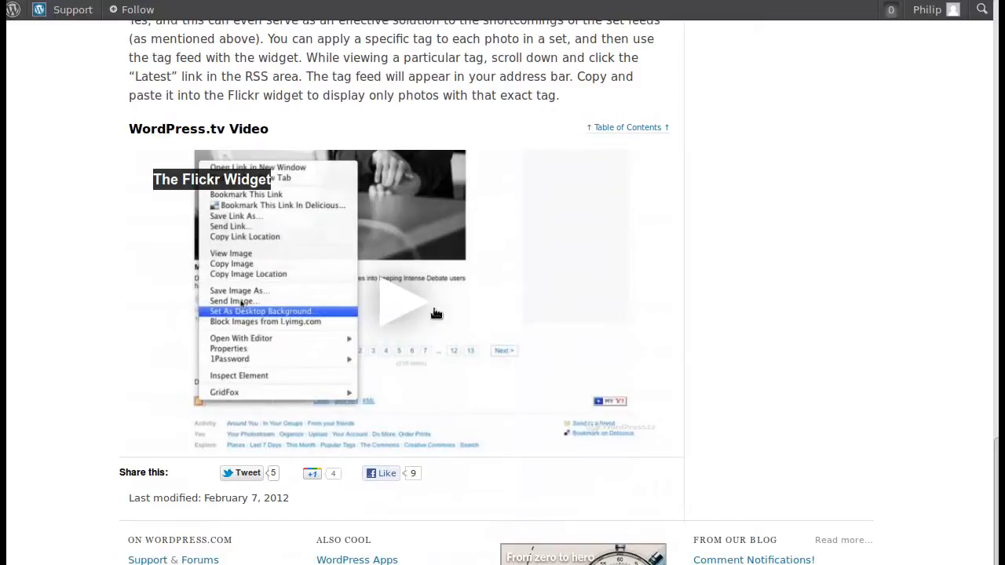
{"action": "scroll", "coordinate": [817, 374], "scroll_direction": "up", "scroll_amount": 10}
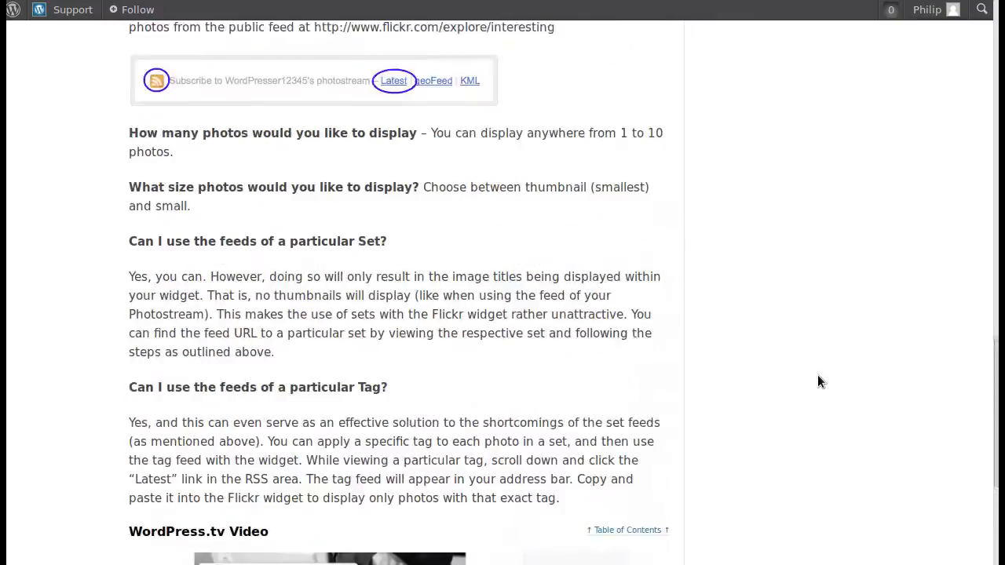
{"action": "scroll", "coordinate": [817, 375], "scroll_direction": "up", "scroll_amount": 12}
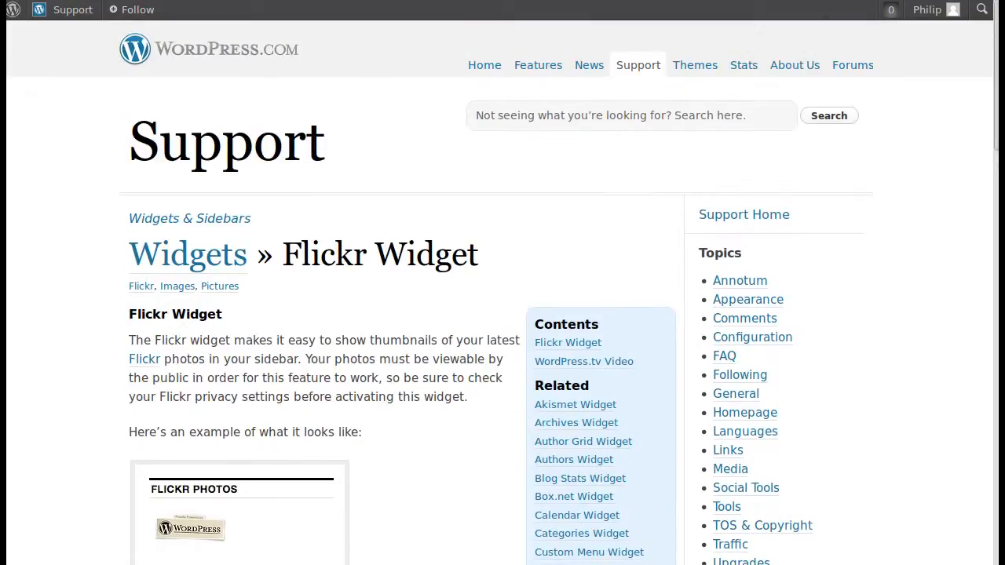
{"action": "left_click", "coordinate": [12, 0]}
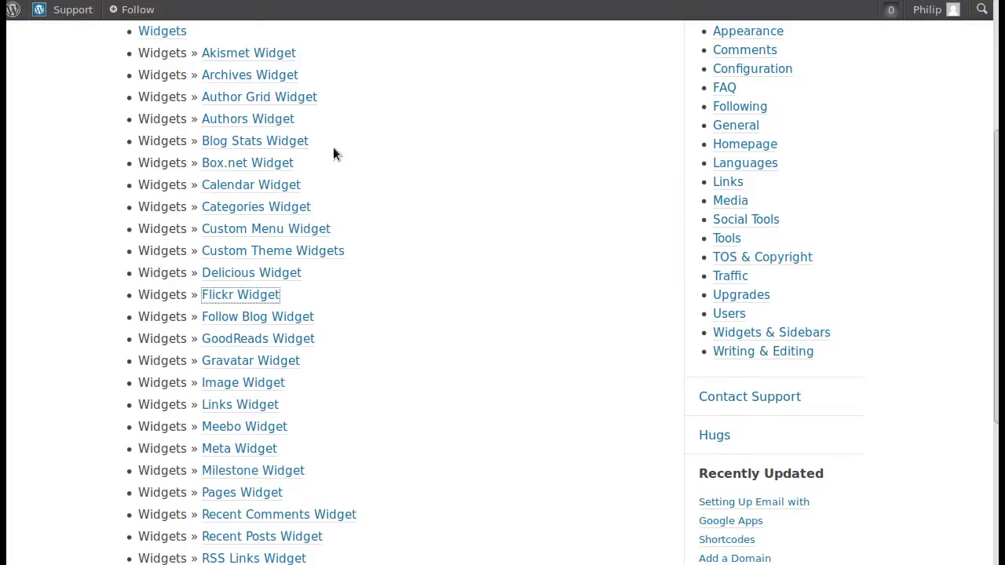
{"action": "scroll", "coordinate": [531, 380], "scroll_direction": "up", "scroll_amount": 5}
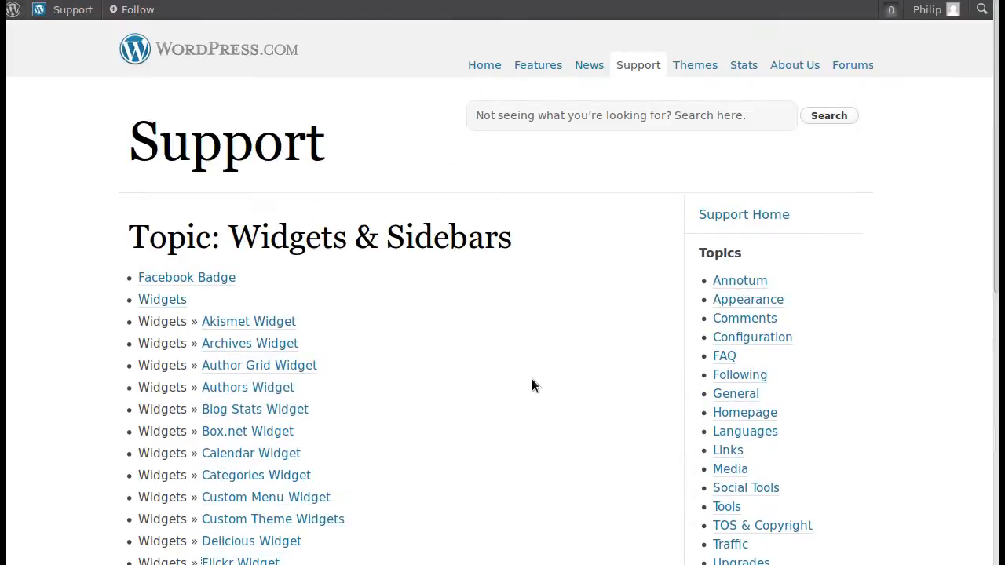
- Go to the WordPress.com home page, reopen the Widgets & Sidebars topic through Support, and review its article list
{"action": "left_click", "coordinate": [245, 52]}
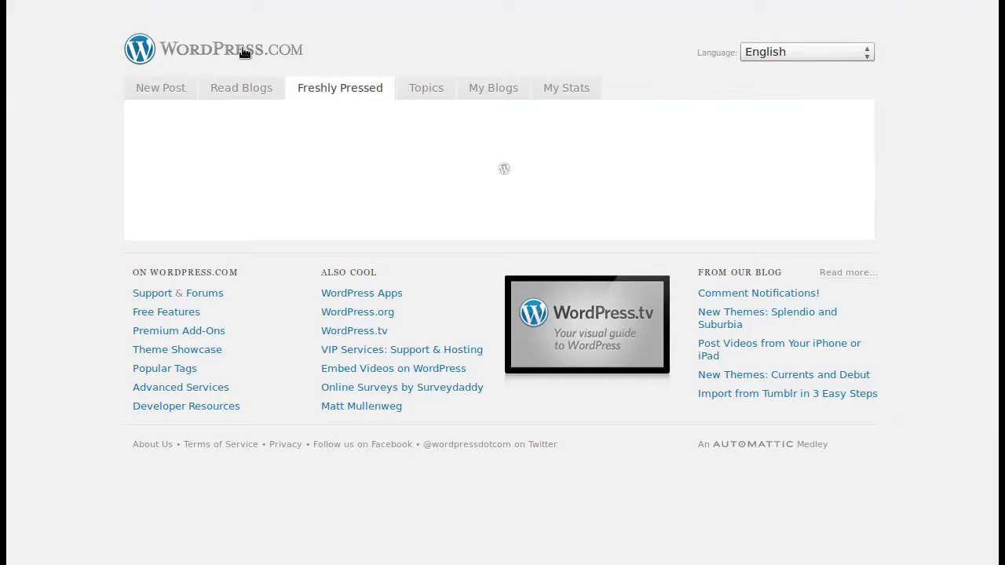
{"action": "scroll", "coordinate": [77, 267], "scroll_direction": "down", "scroll_amount": 6}
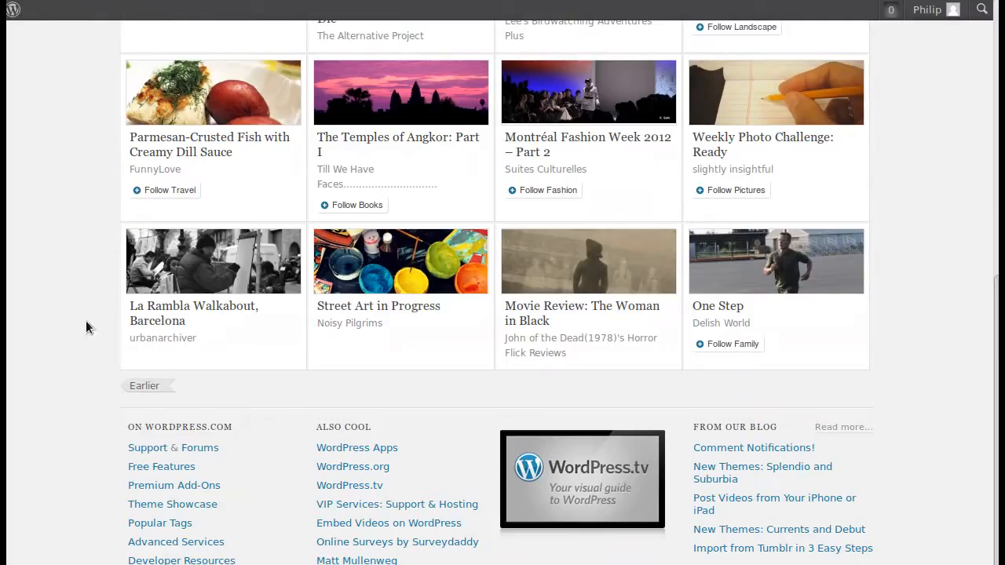
{"action": "left_click", "coordinate": [139, 452]}
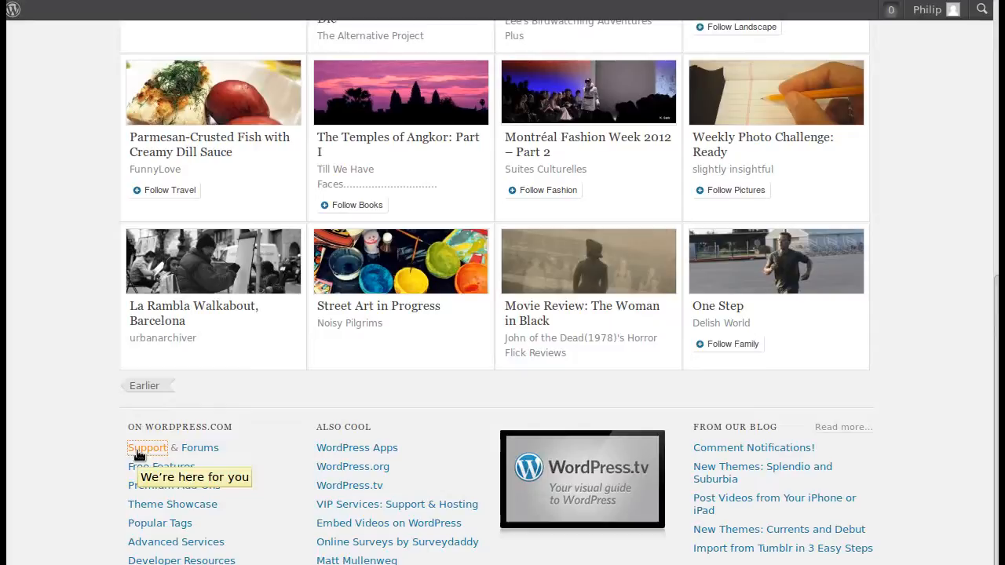
{"action": "scroll", "coordinate": [497, 396], "scroll_direction": "down", "scroll_amount": 4}
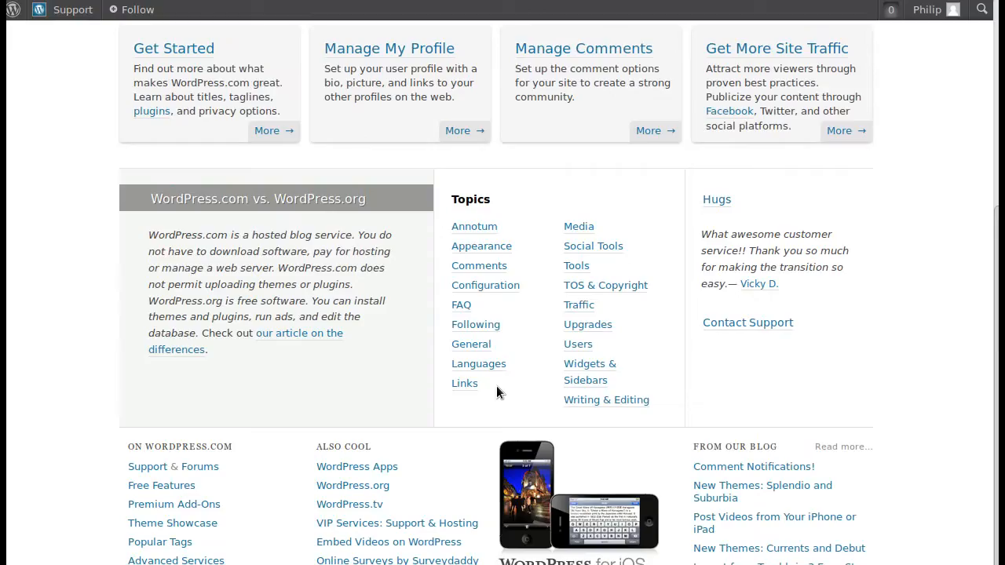
{"action": "left_click", "coordinate": [585, 368]}
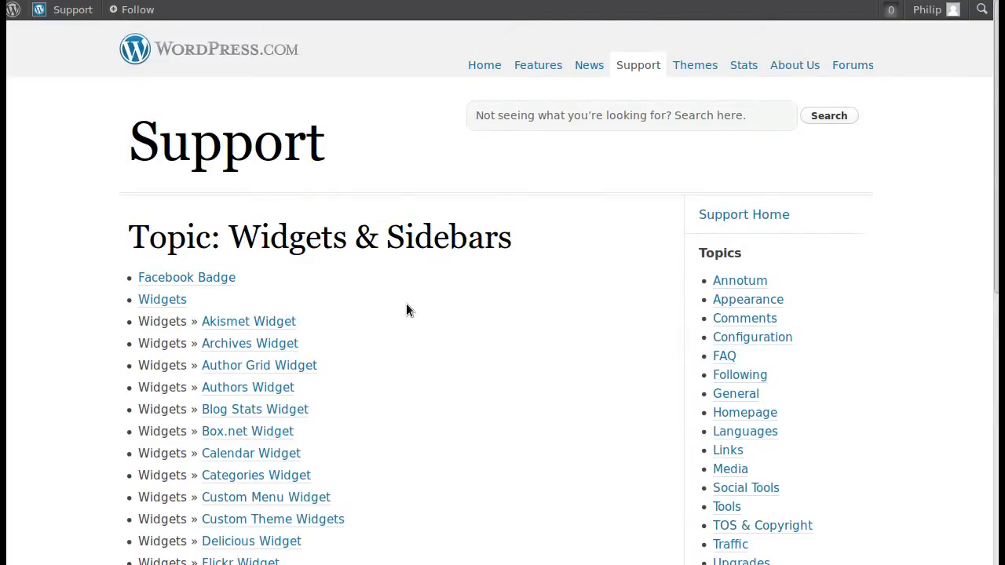
{"action": "scroll", "coordinate": [405, 309], "scroll_direction": "down", "scroll_amount": 6}
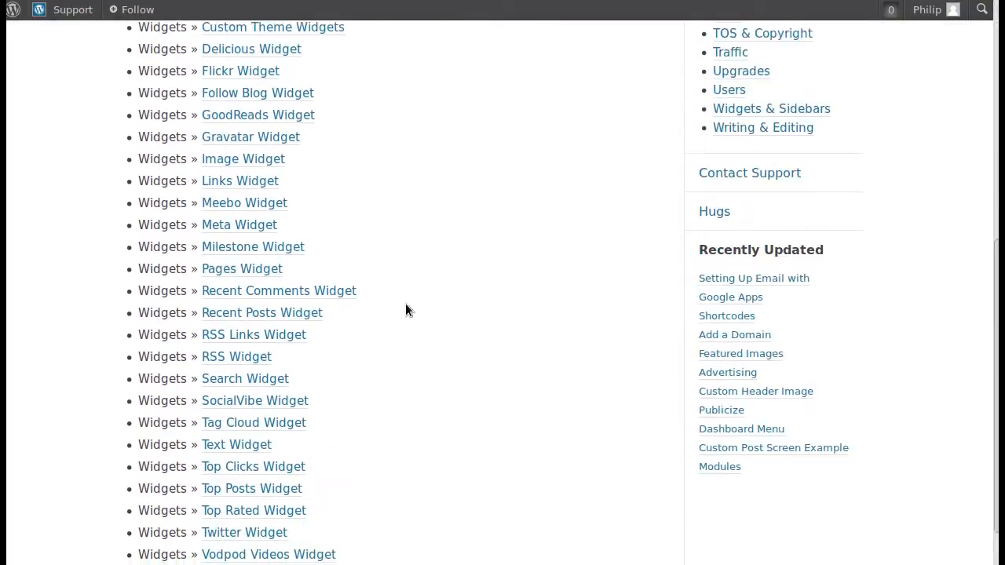
{"action": "scroll", "coordinate": [406, 309], "scroll_direction": "down", "scroll_amount": 1}
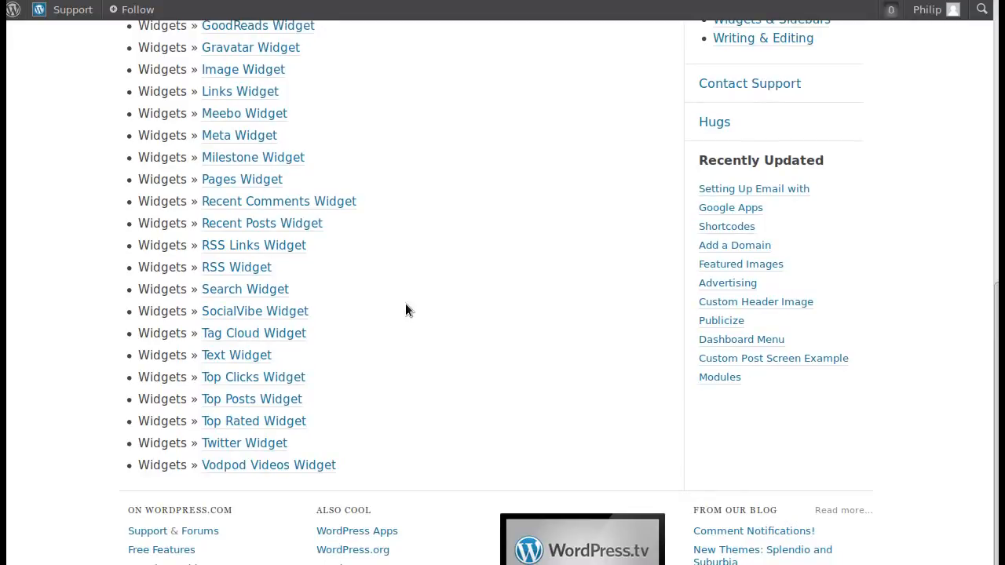